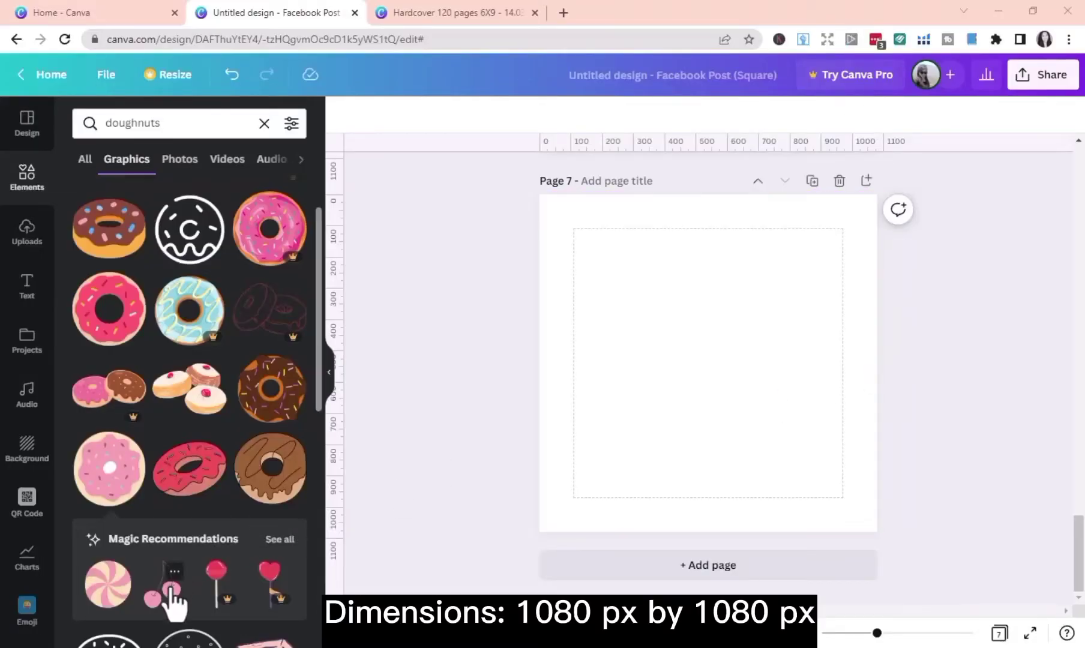
Add the pink donut graphic, shrink it, and place it overhanging the page's top-left corner
click(117, 486)
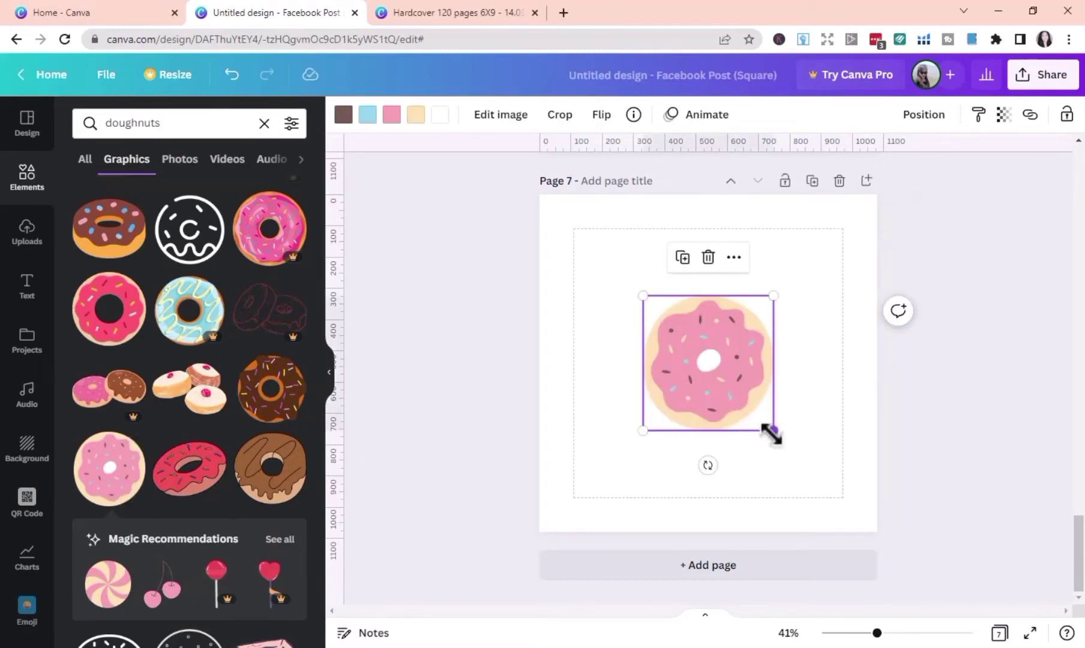
drag(775, 430, 718, 373)
mouse_move(675, 343)
mouse_down()
mouse_move(647, 336)
mouse_move(663, 348)
mouse_move(661, 365)
mouse_move(664, 325)
mouse_up()
drag(633, 286, 612, 270)
click(764, 342)
drag(681, 333, 551, 208)
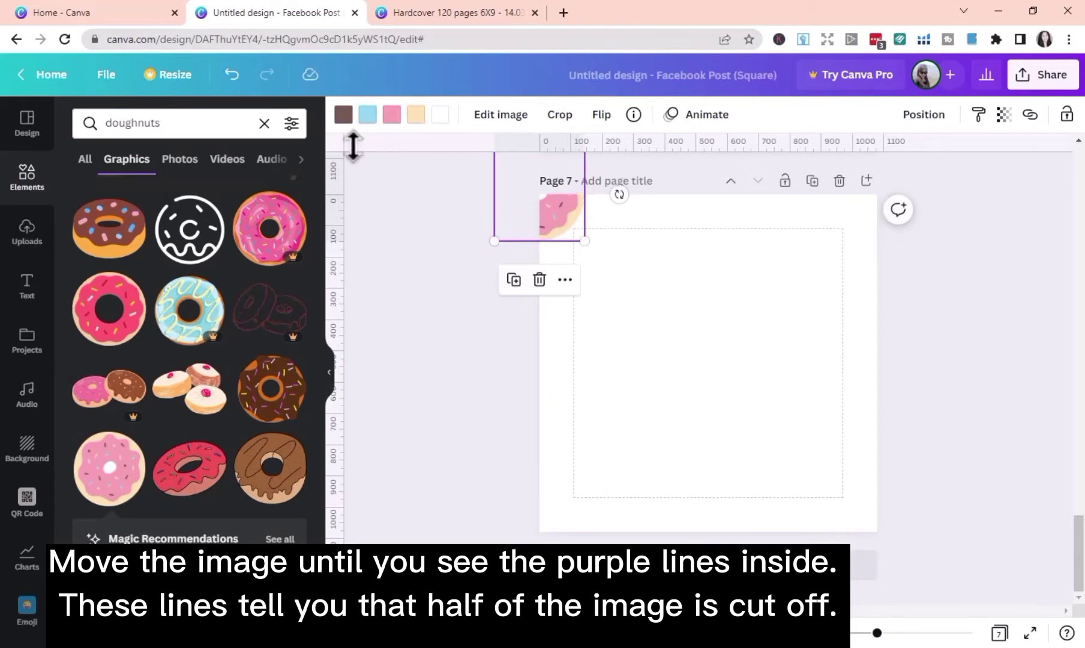
Duplicate the corner donut into the top-right and bottom-left corners
click(514, 279)
drag(546, 205, 880, 207)
click(743, 341)
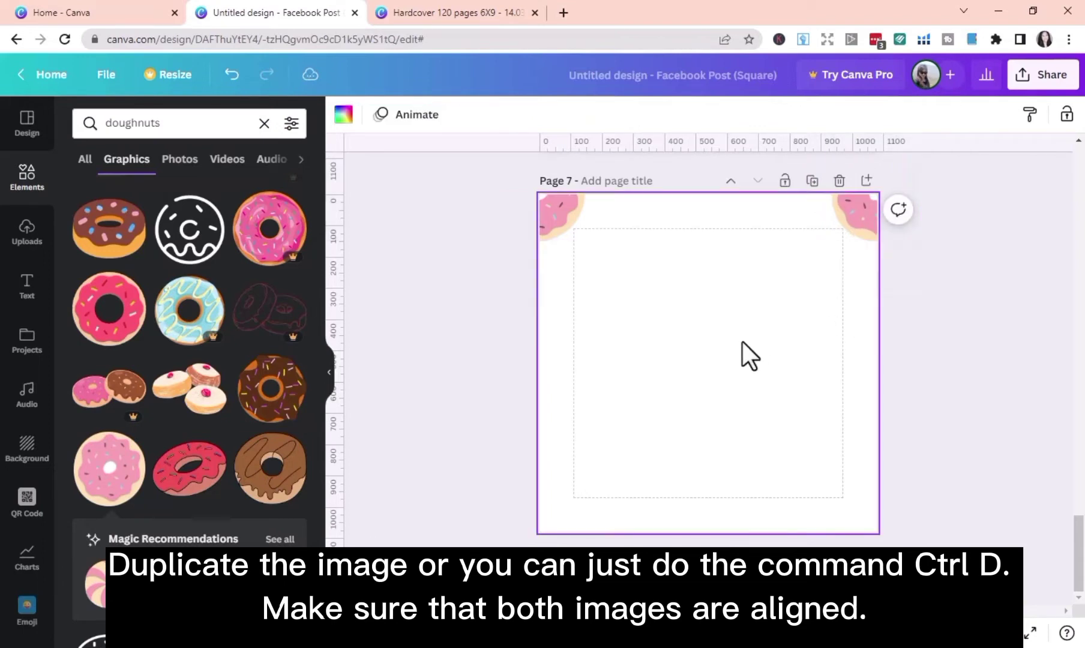
click(554, 220)
click(514, 303)
drag(547, 267, 868, 507)
Add a bottom-right corner copy and a half-hidden copy partway up the left edge
click(511, 450)
click(987, 416)
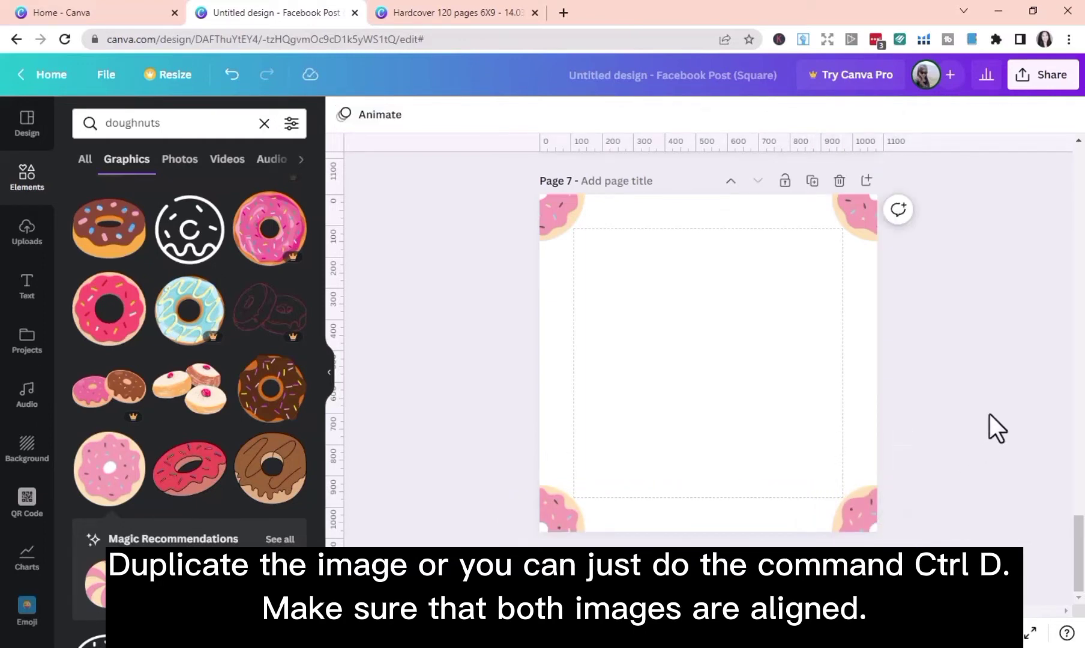
click(554, 528)
click(513, 447)
drag(564, 532, 557, 280)
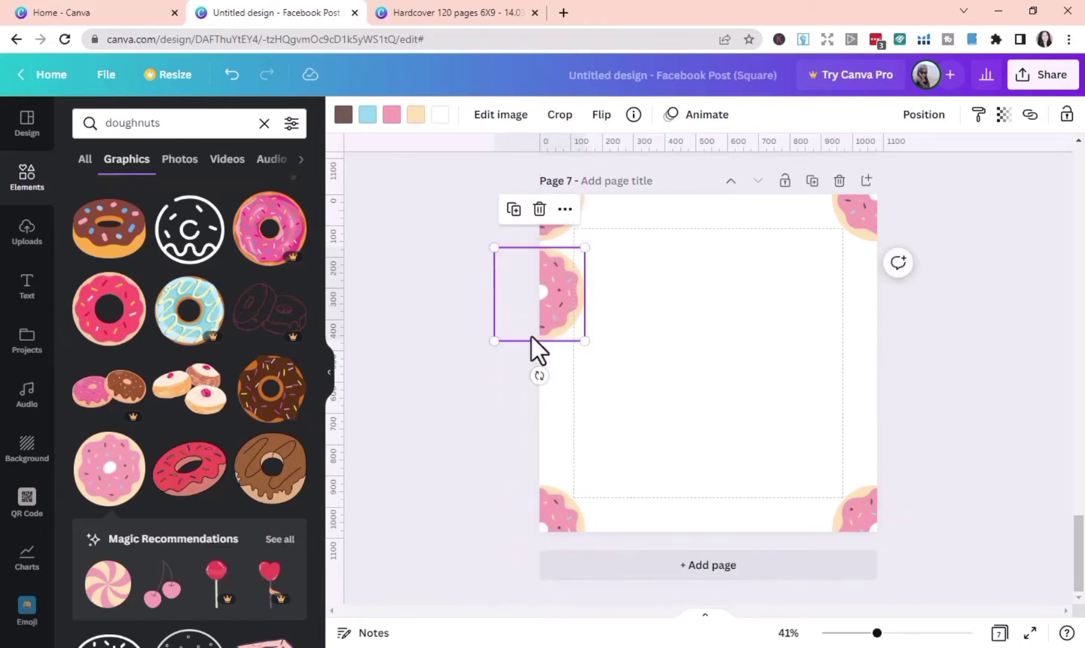
Add another half-donut down the left edge and two matching copies along the right edge
click(511, 225)
drag(552, 320, 539, 420)
click(555, 282)
click(514, 210)
drag(533, 327, 874, 307)
click(584, 413)
click(514, 329)
drag(541, 425, 868, 420)
Place a donut copy on the top edge of the page
click(989, 471)
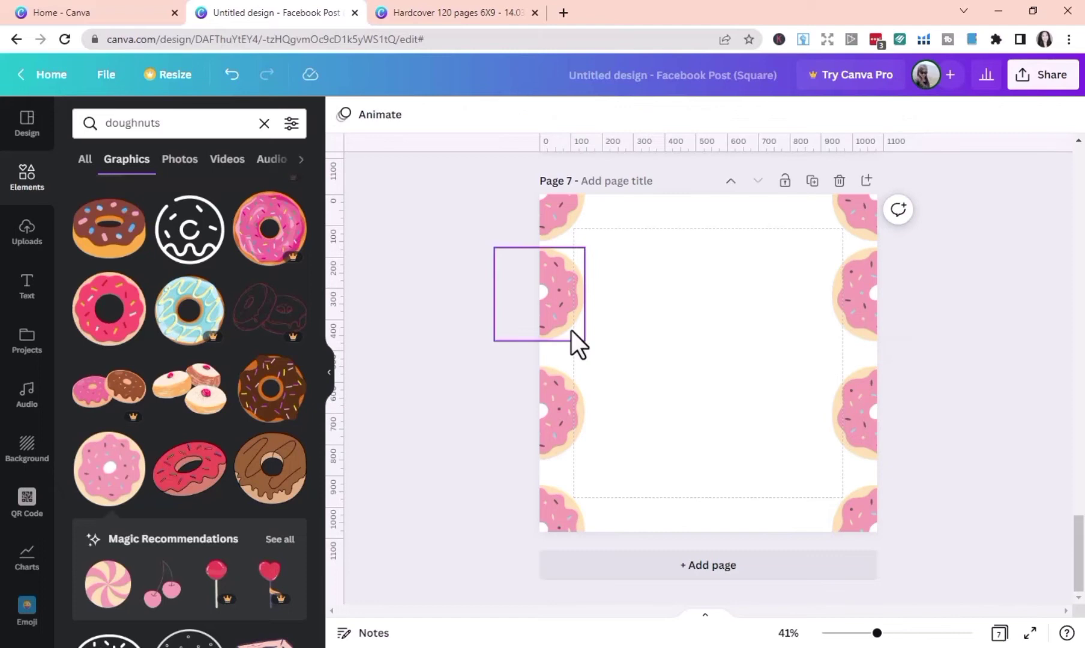
click(562, 304)
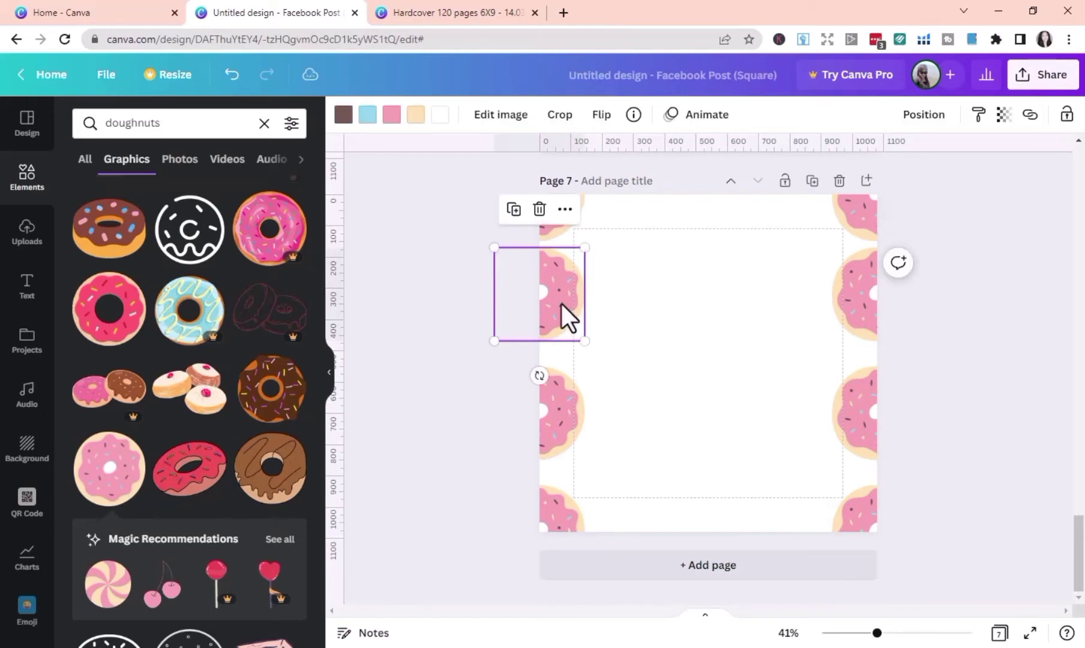
click(513, 210)
drag(540, 302, 639, 192)
Copy the top-edge donut to the bottom edge, then shift both right toward the centre
click(618, 279)
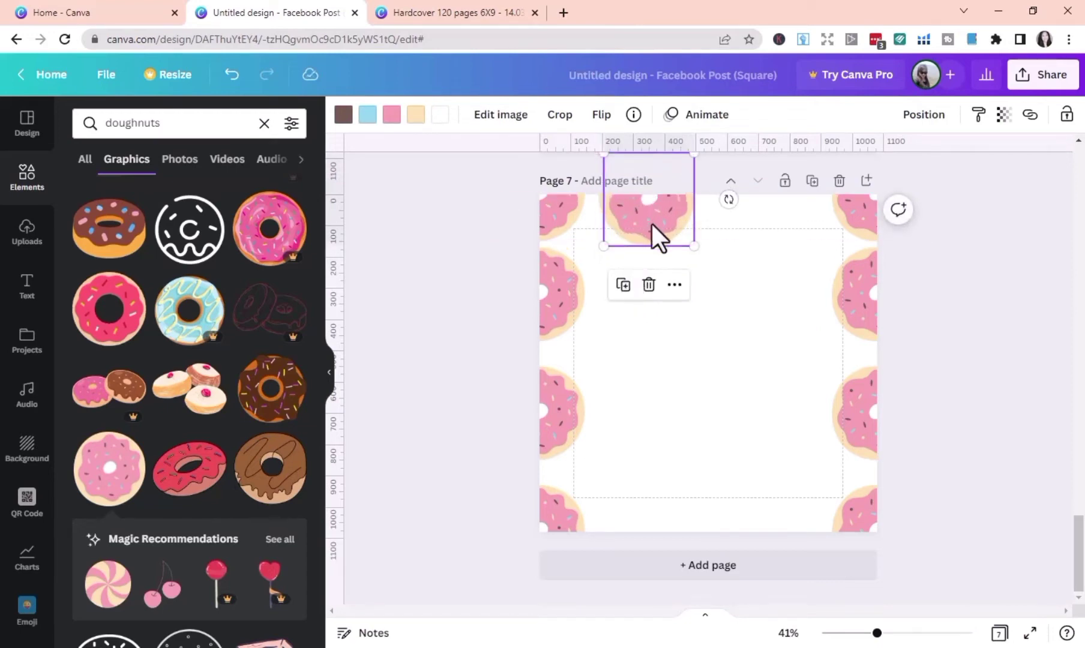
drag(652, 231, 645, 557)
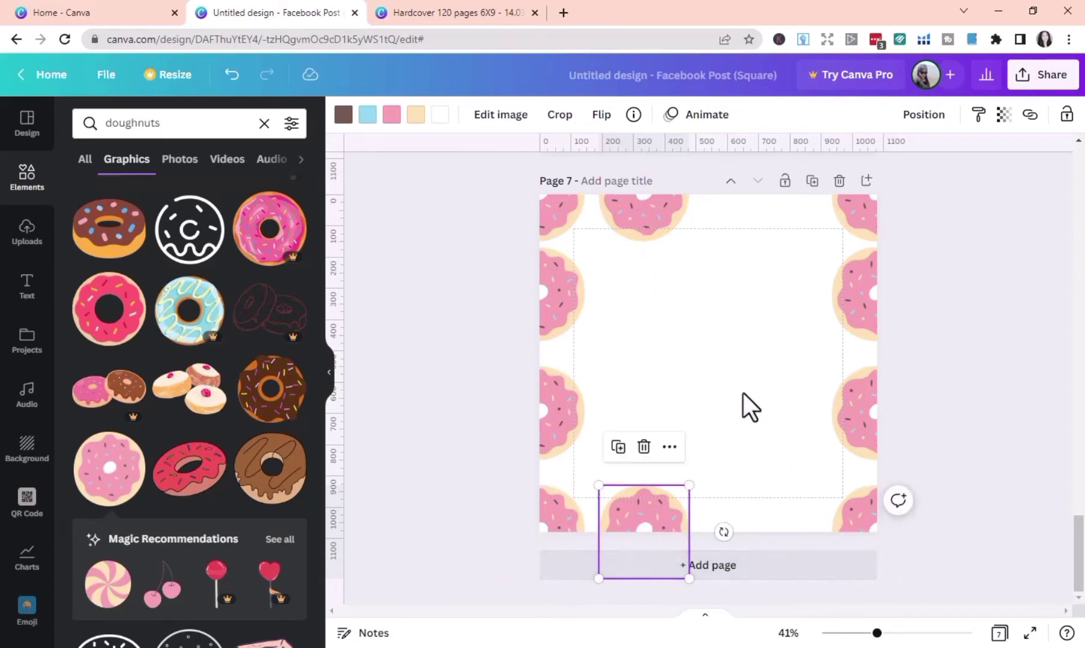
click(718, 336)
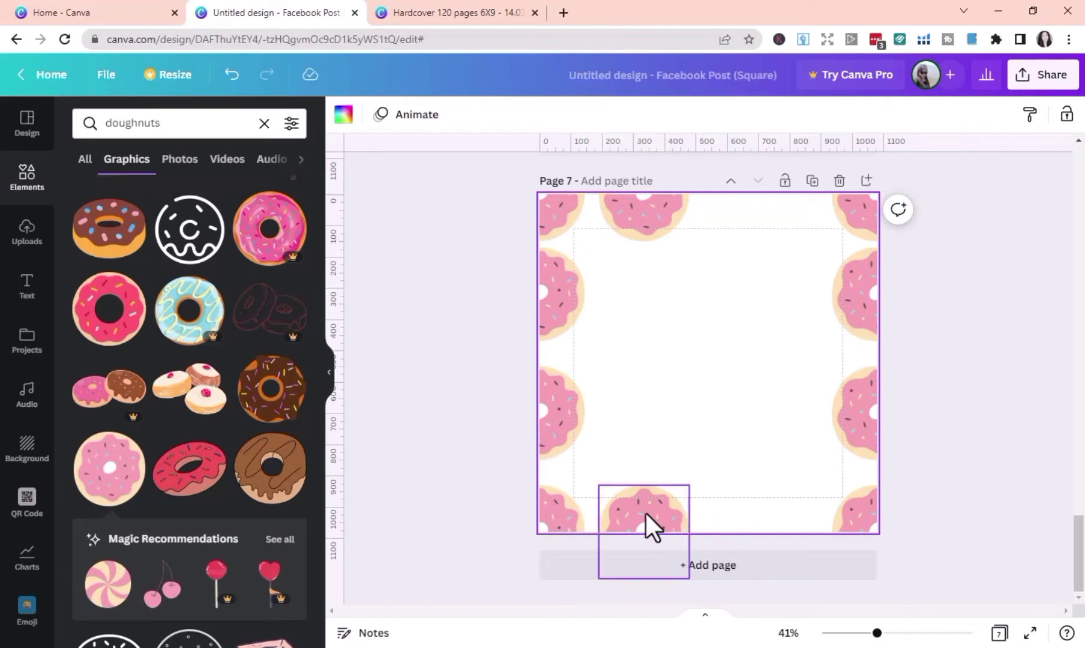
click(645, 217)
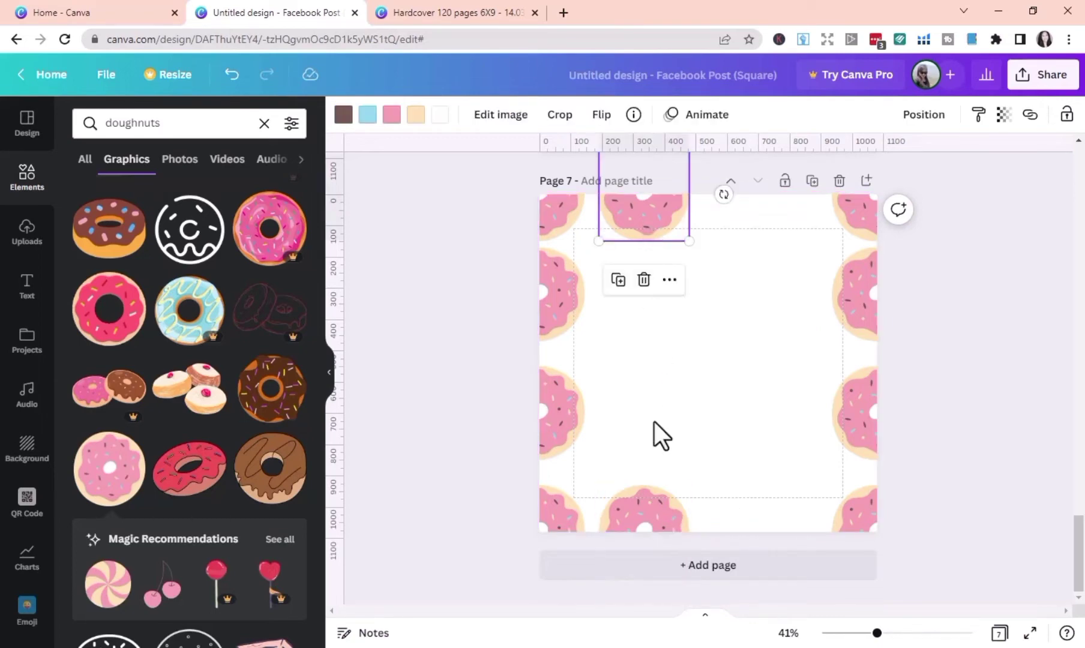
click(751, 498)
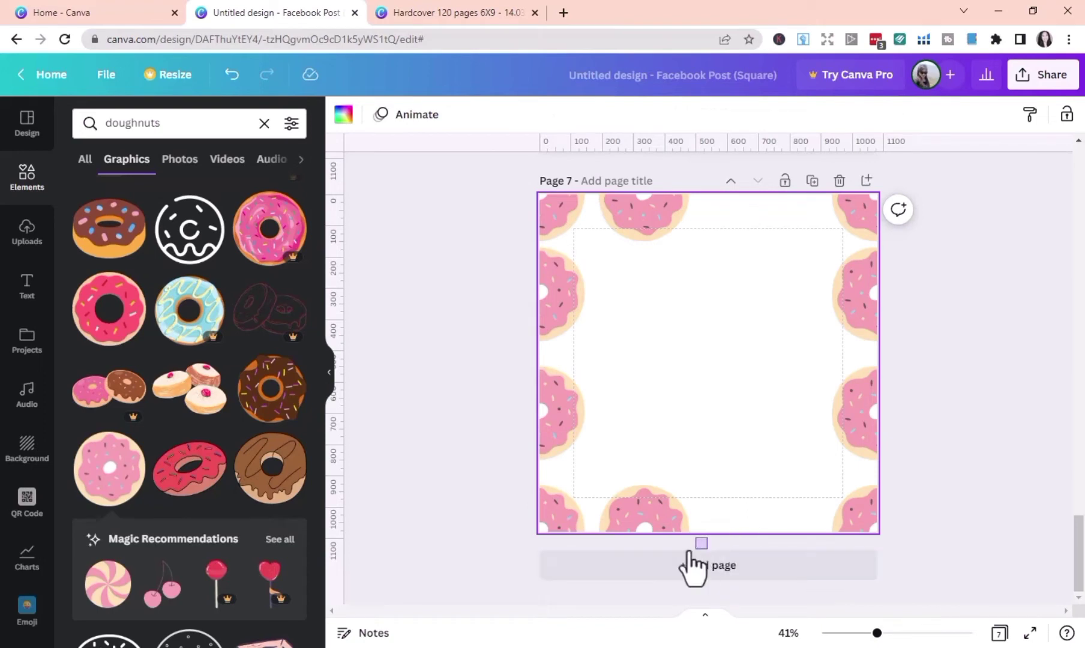
drag(708, 537, 631, 184)
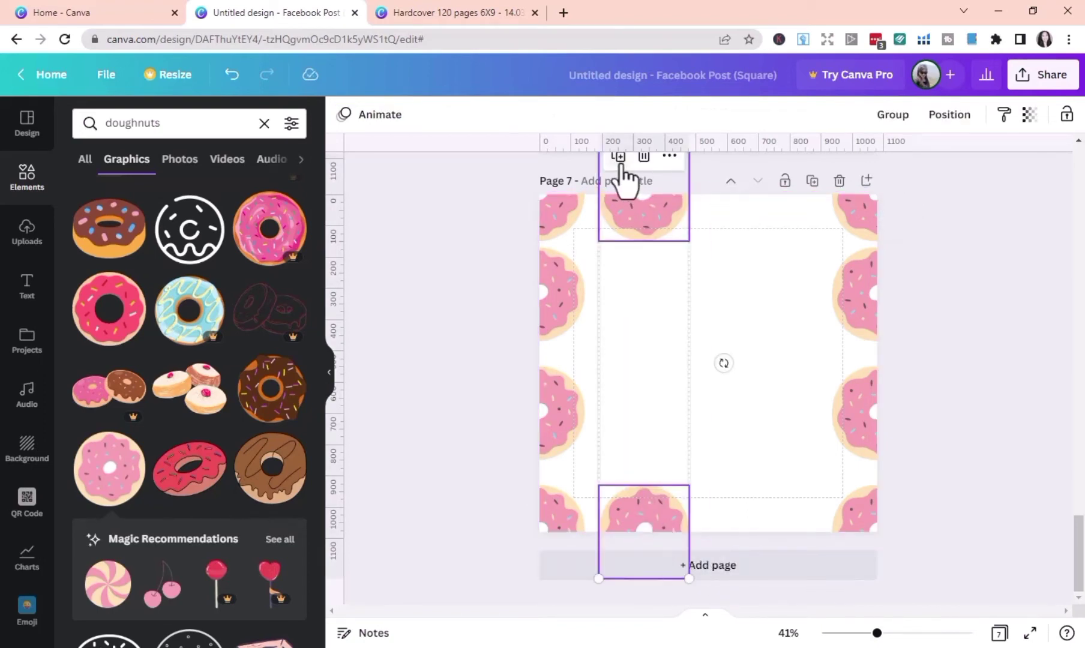
drag(649, 352, 760, 373)
Fill the middle row and empty grid slots with donut copies so the pattern tiles evenly
click(981, 456)
click(562, 311)
drag(562, 310, 642, 303)
click(619, 225)
drag(758, 316, 759, 428)
click(736, 221)
click(959, 480)
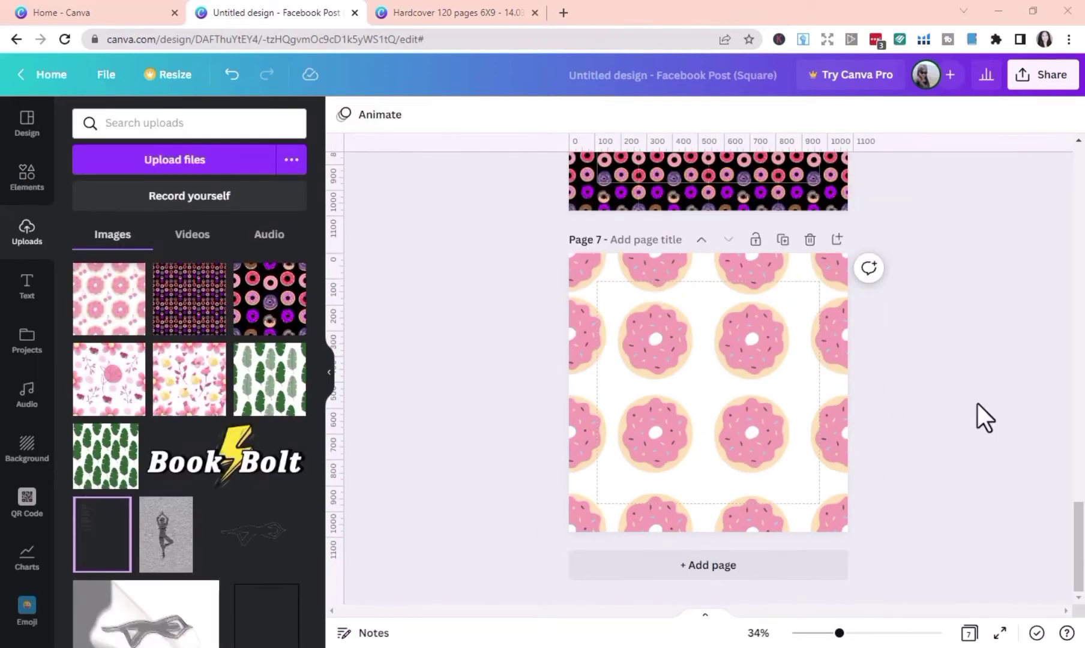
click(27, 177)
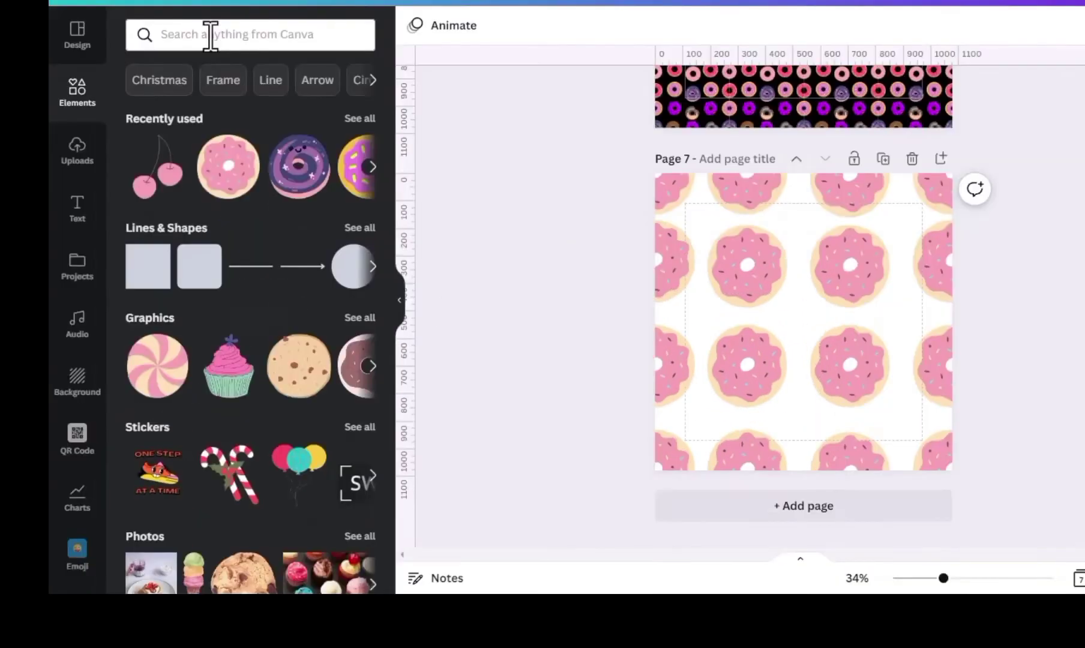
Search Elements for 'cake sprinkles', filter to Graphics, and add a sprinkles graphic to the page
click(210, 36)
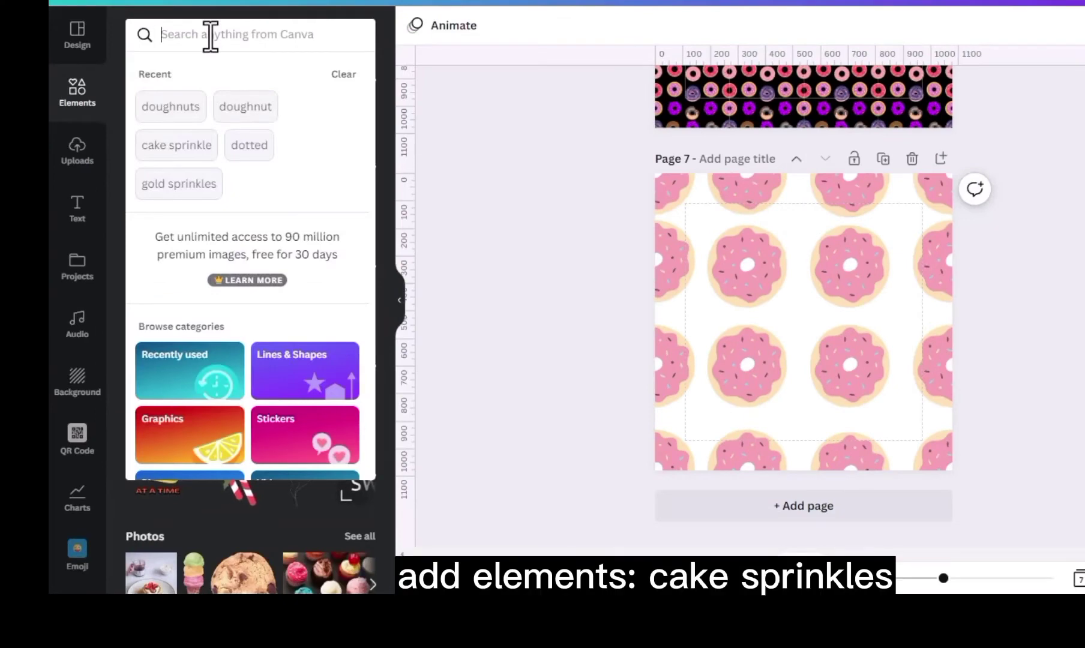
text(cake sp)
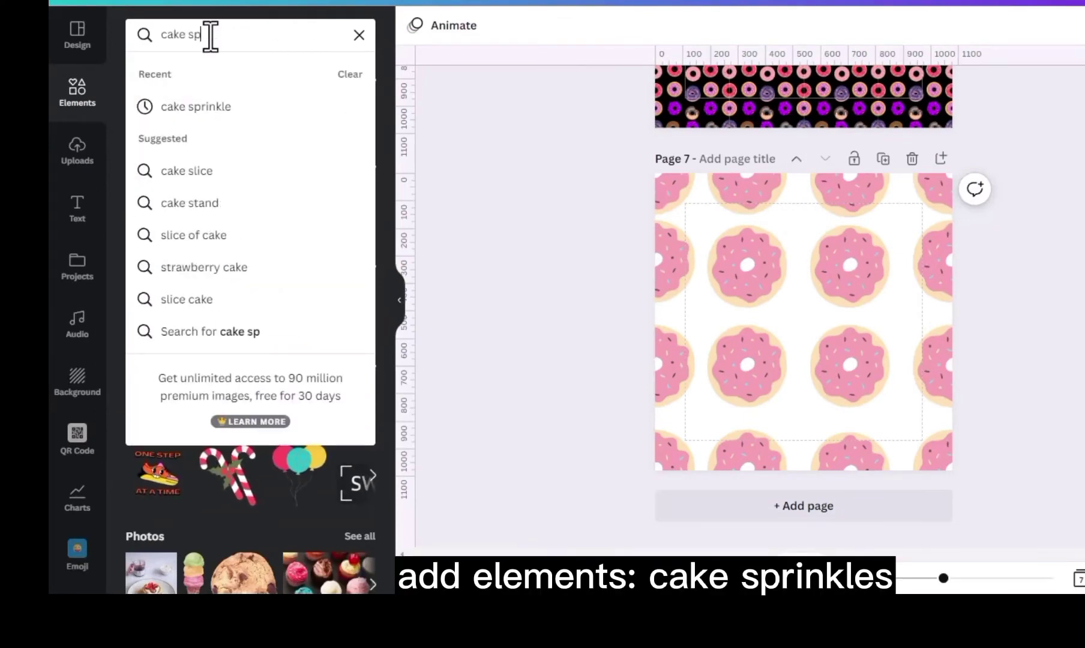
text(rinkles)
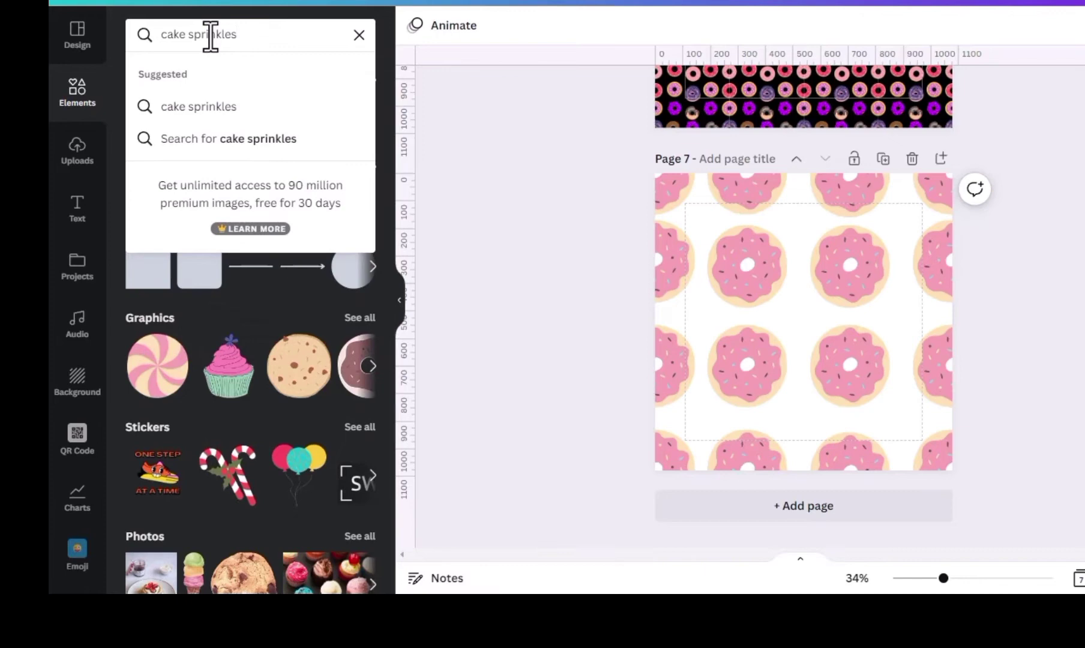
key(Return)
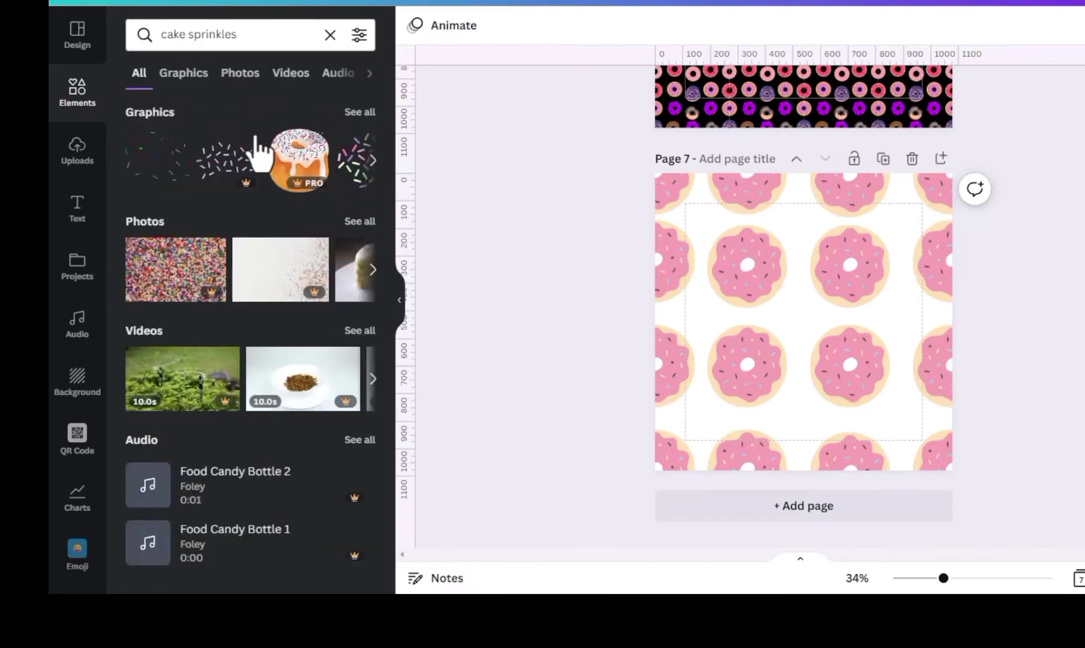
click(180, 90)
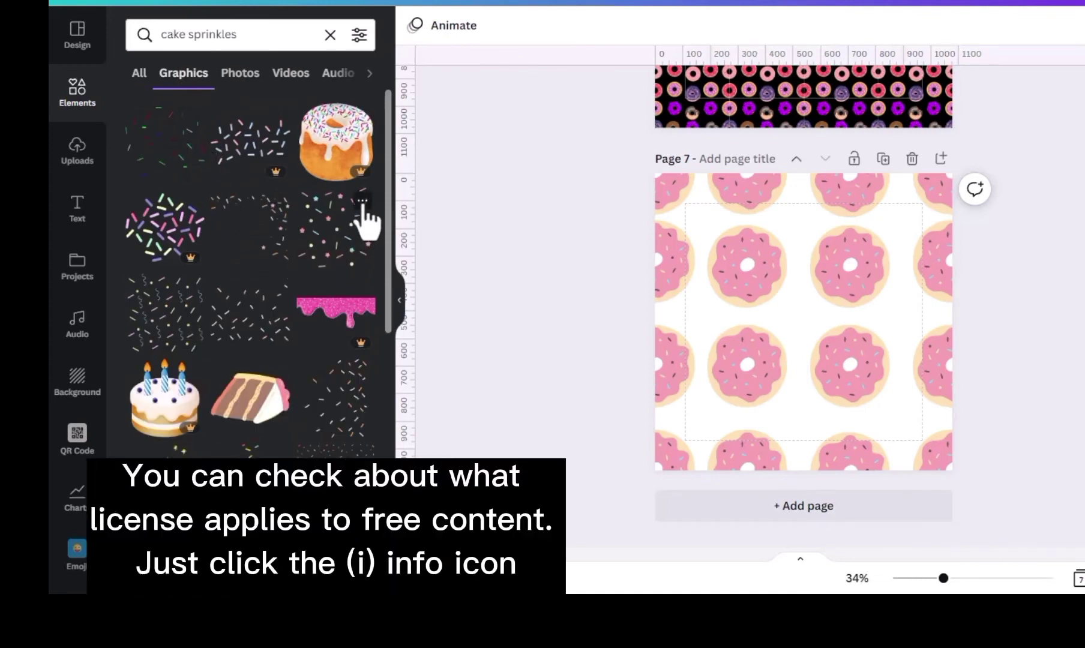
click(362, 201)
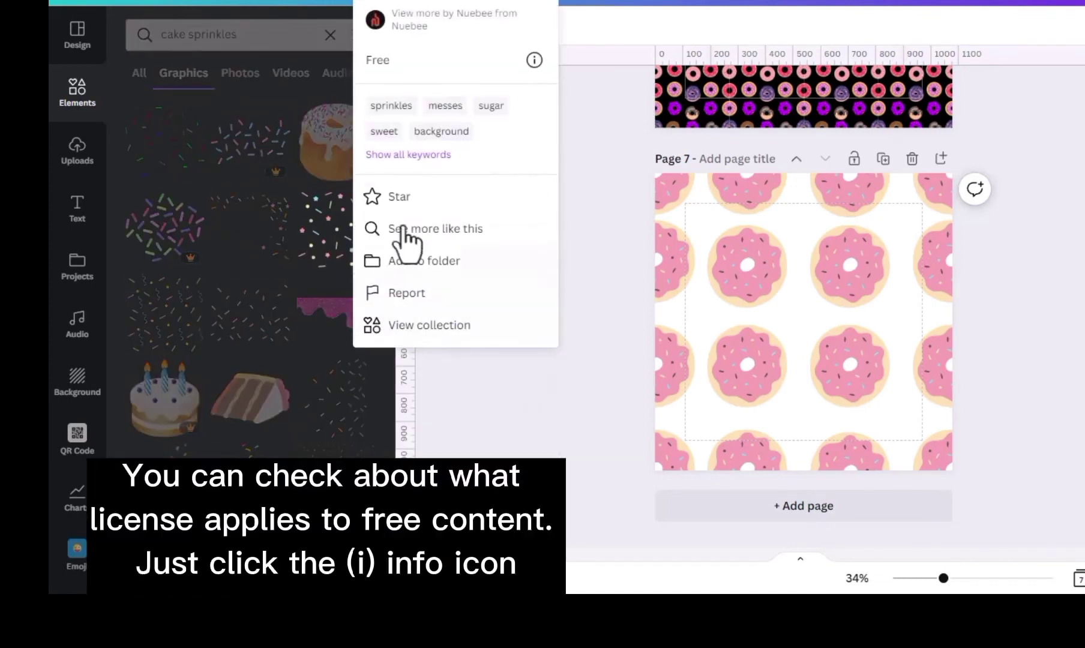
click(445, 407)
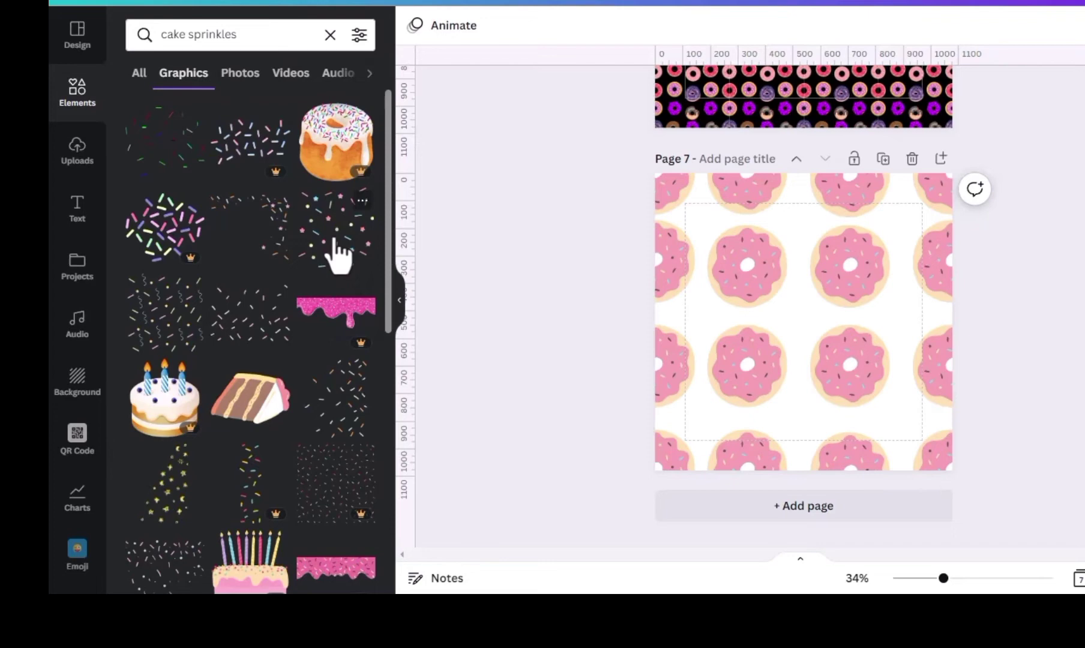
click(339, 253)
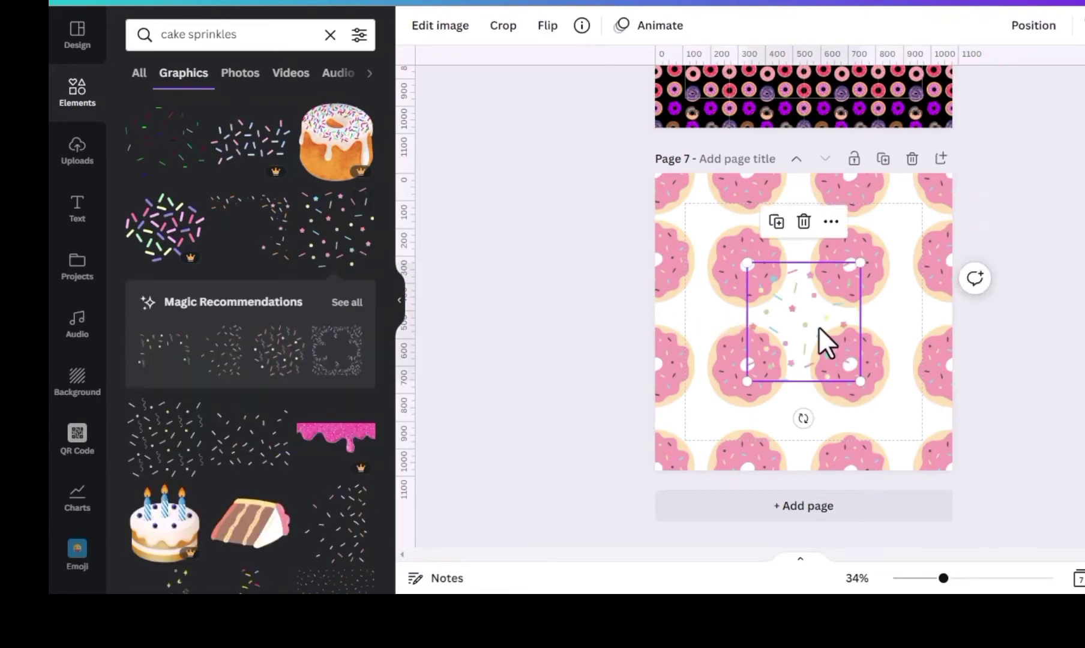
Shrink the sprinkles into the top-left quarter and send it behind the donuts
drag(827, 343, 728, 236)
drag(769, 293, 798, 325)
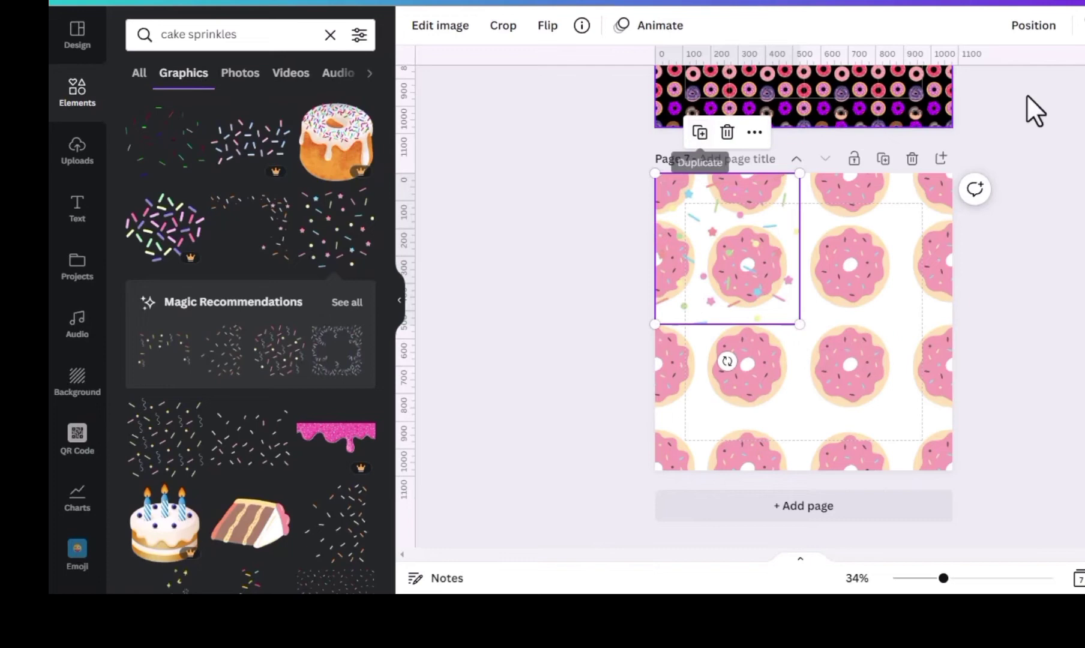
click(1035, 27)
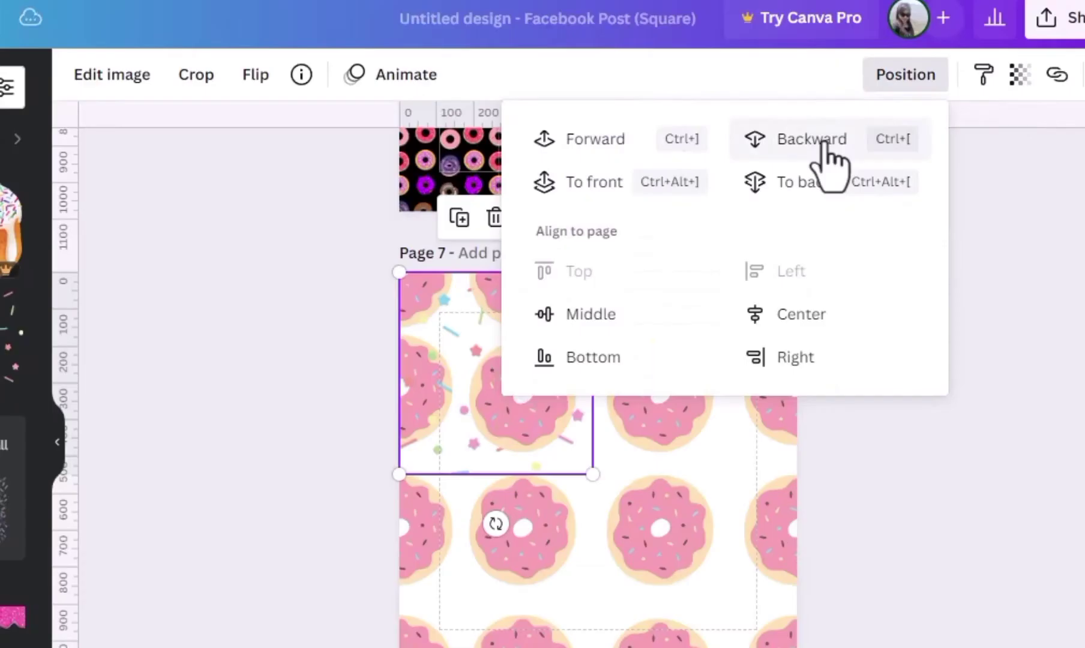
click(815, 141)
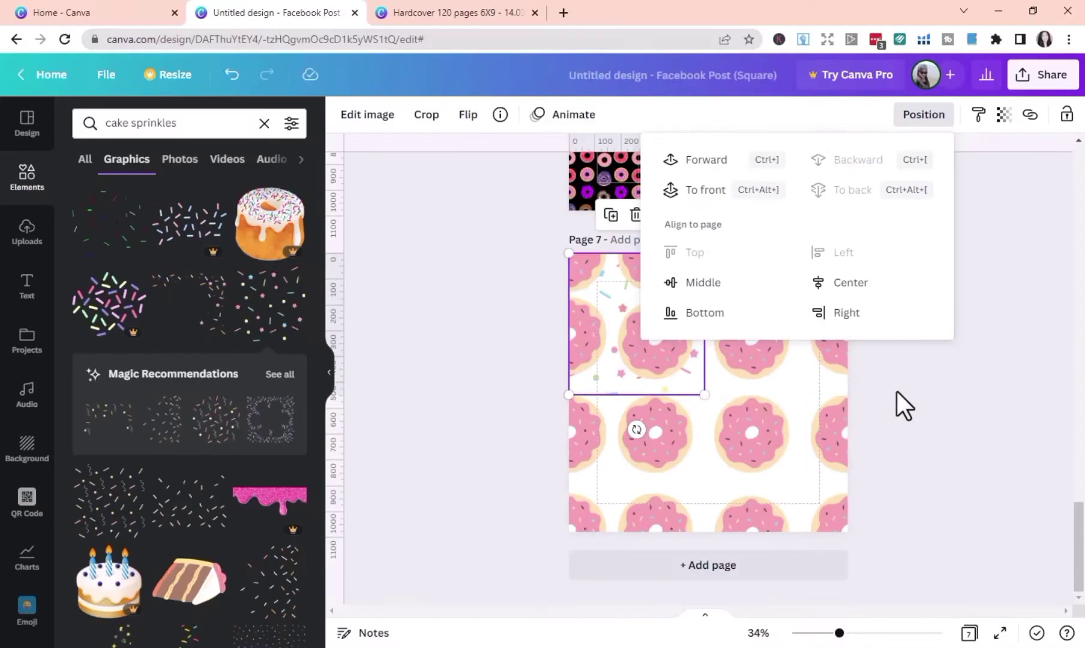
click(899, 486)
Duplicate the sprinkles graphic and place the copy at the top right
click(667, 348)
click(690, 380)
click(698, 384)
click(614, 219)
drag(643, 337, 783, 337)
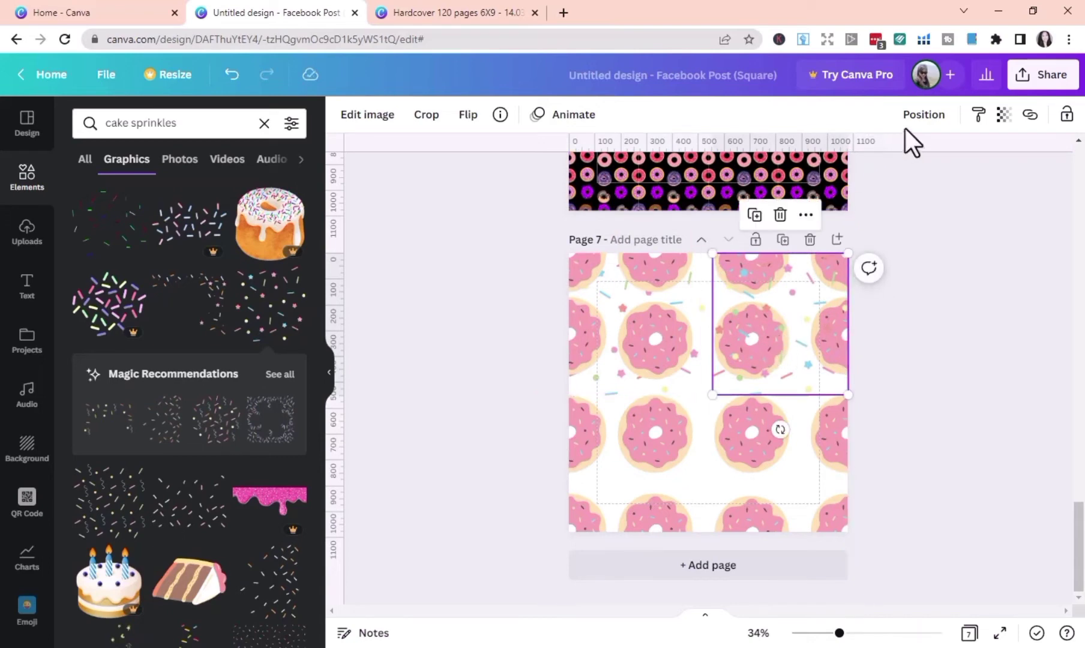
Layer a sprinkles tile behind the donuts in the lower-left quarter
click(924, 115)
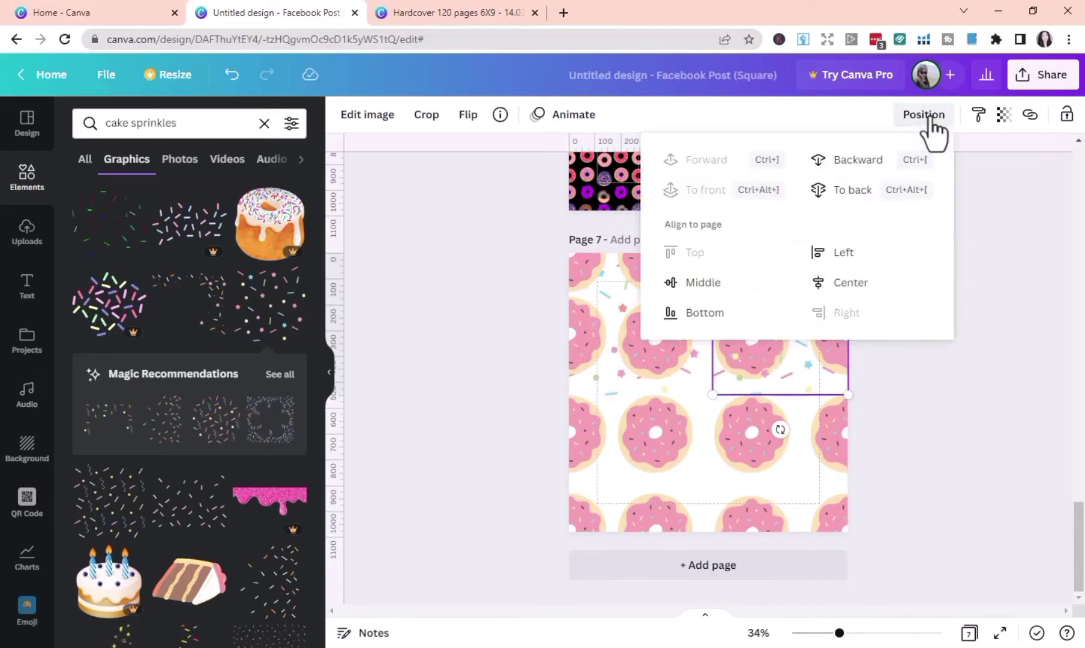
click(852, 191)
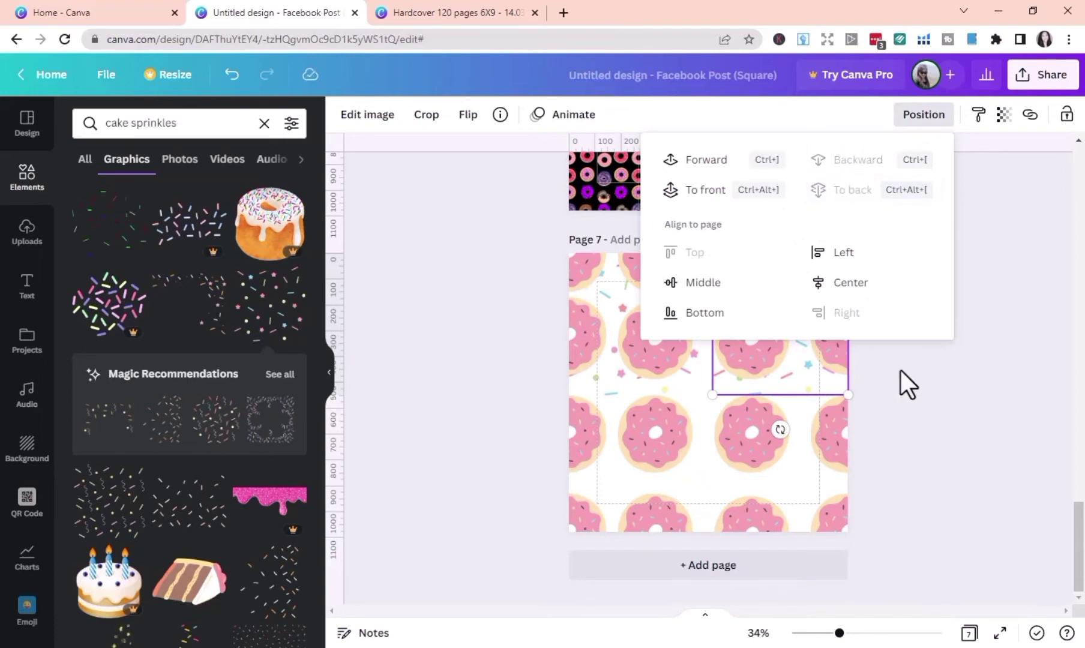
click(910, 387)
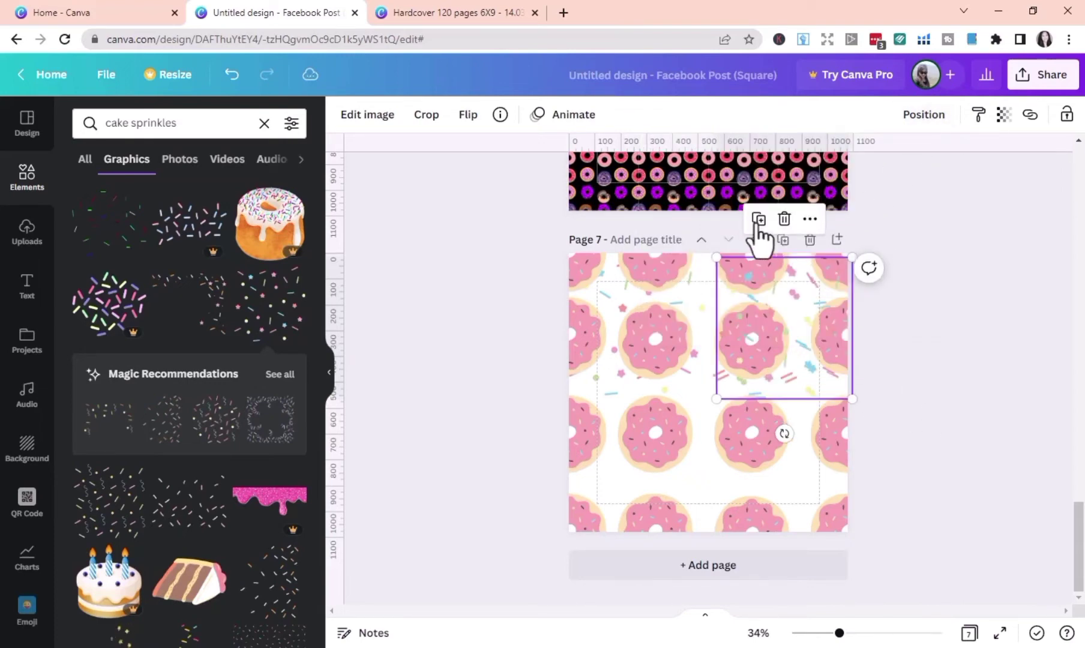
drag(754, 387, 637, 477)
click(927, 117)
click(877, 163)
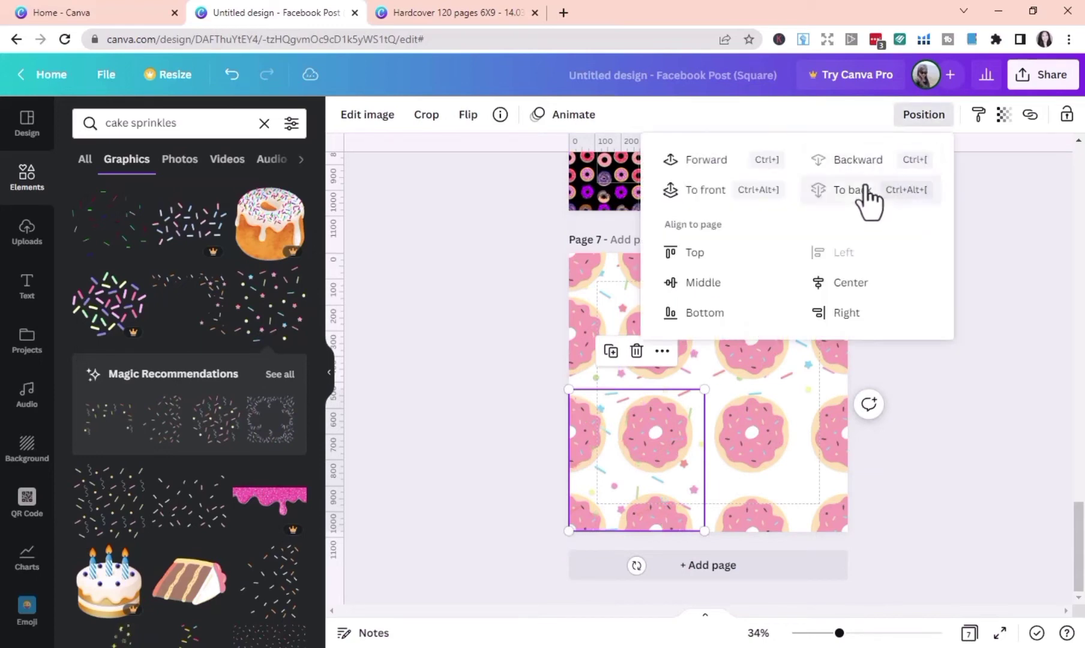
click(903, 388)
Fit another sprinkles tile into the lower-right quarter and send it to the back
drag(624, 405, 780, 460)
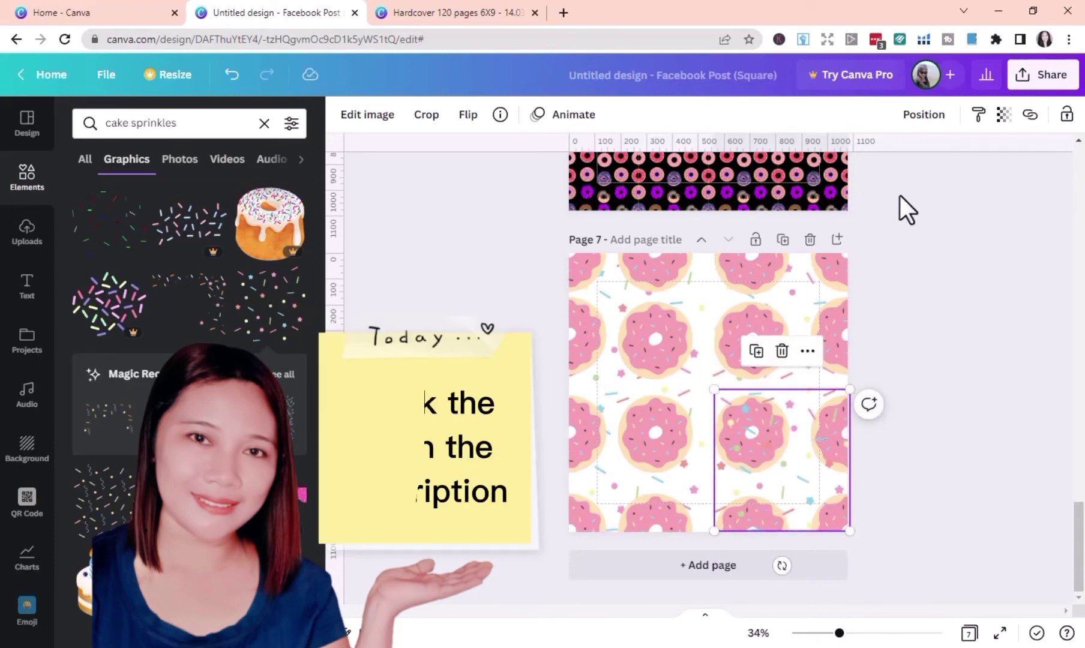
click(923, 115)
click(851, 191)
click(931, 516)
click(931, 519)
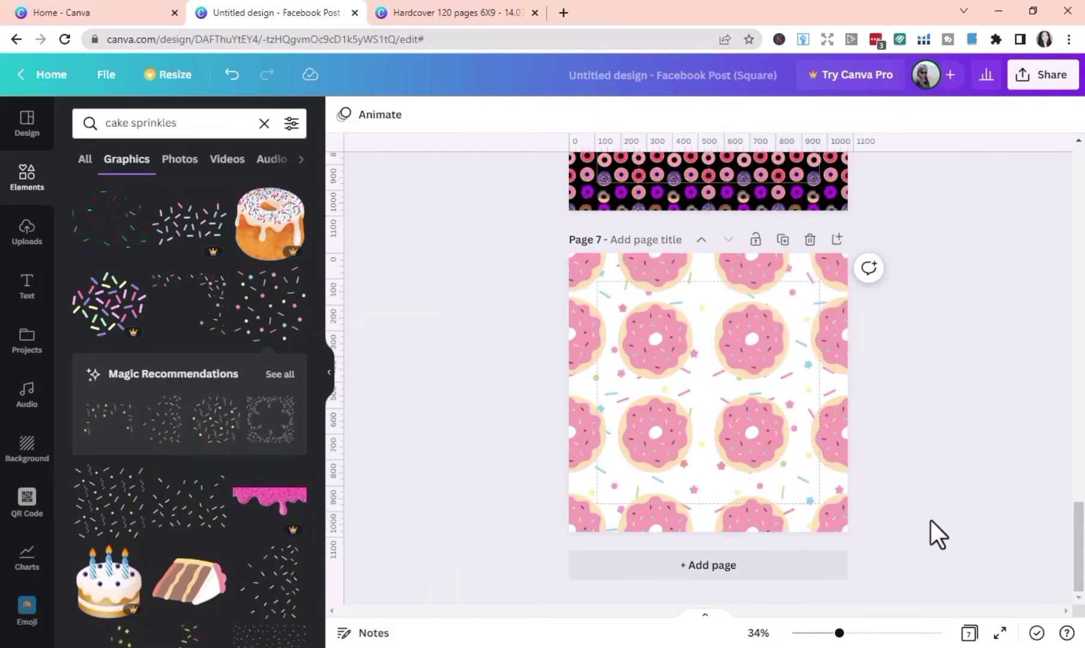
Download only Page 7 as a PNG, saved as Untitled design (6).png
click(1041, 75)
click(869, 447)
click(1049, 362)
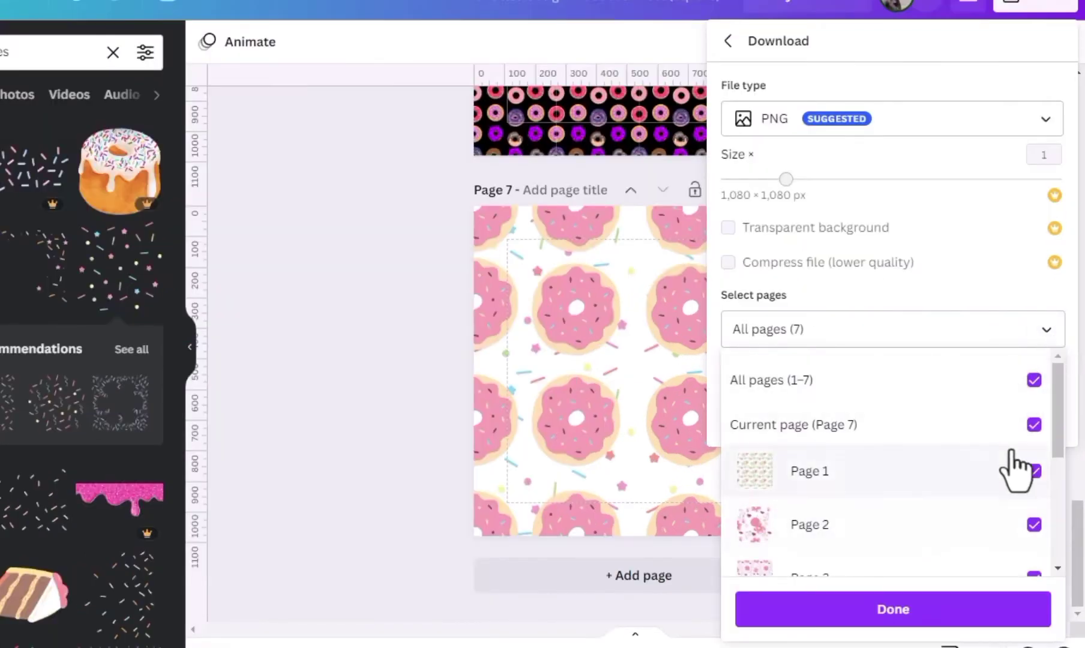
click(1035, 382)
scroll(1005, 510, down, 4)
click(1034, 543)
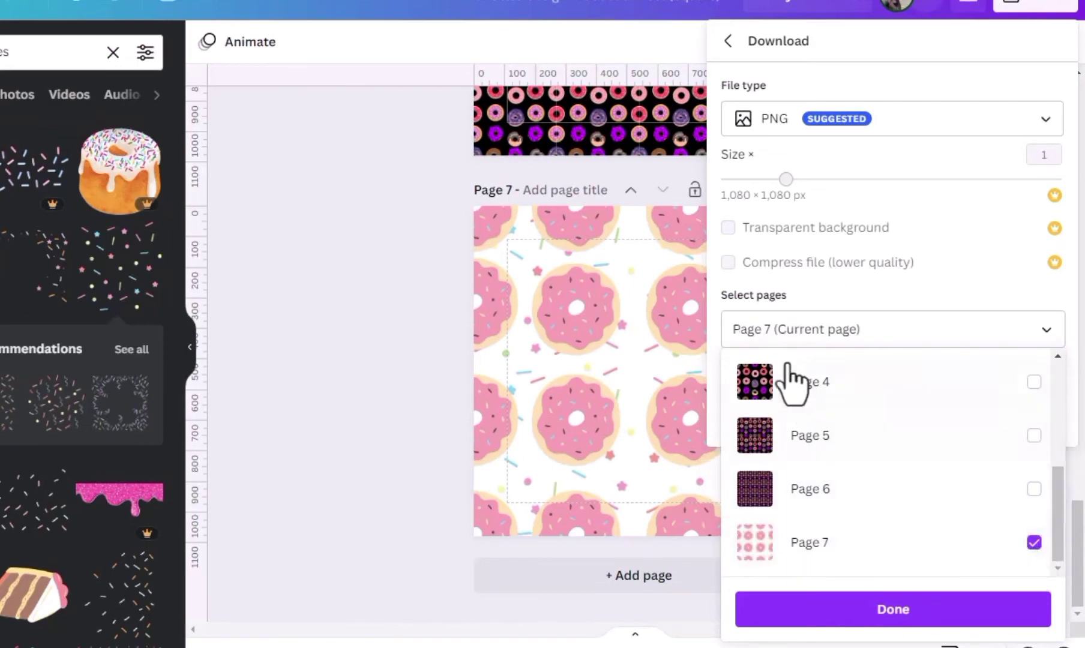
click(897, 611)
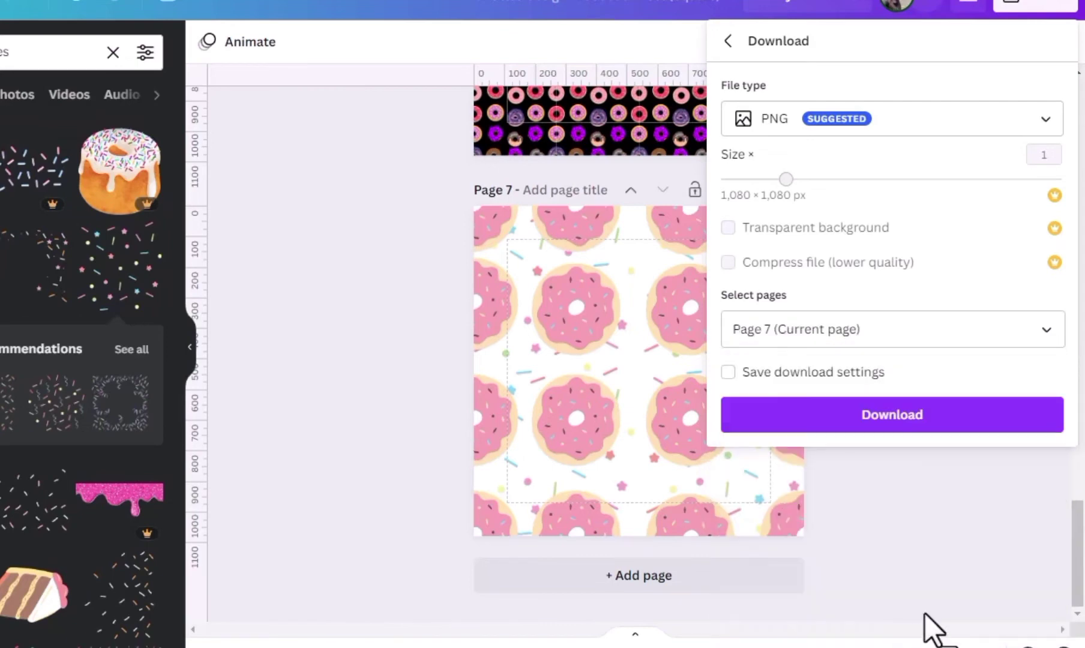
click(913, 420)
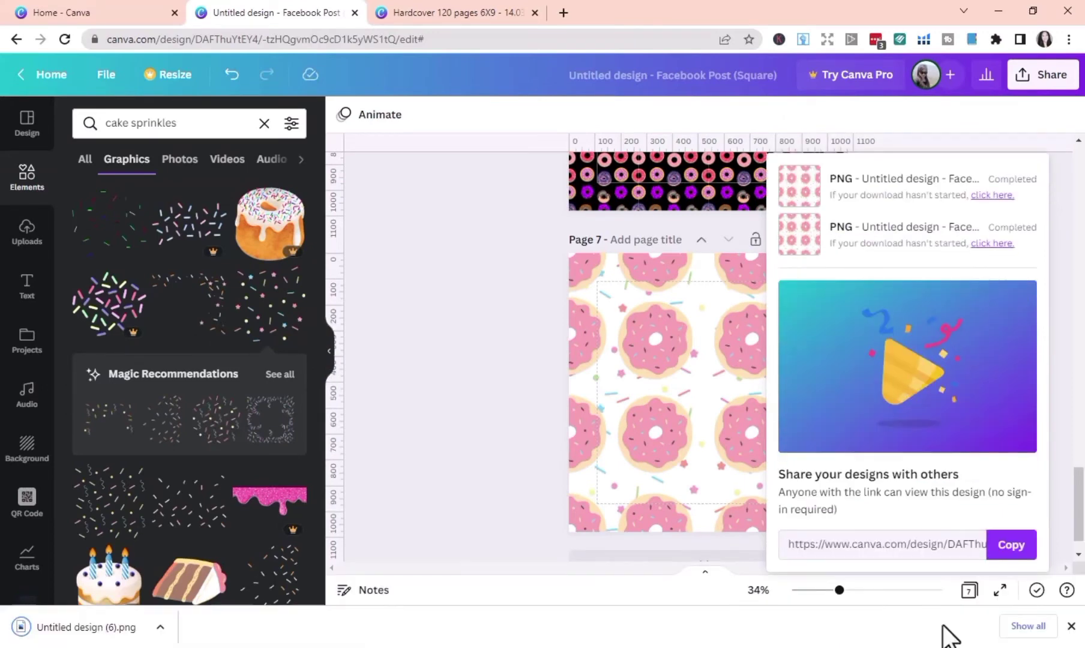
Upload the downloaded pattern PNG to Uploads and move the older Untitled Design - 7 upload to trash
click(24, 192)
click(24, 243)
drag(84, 627, 97, 327)
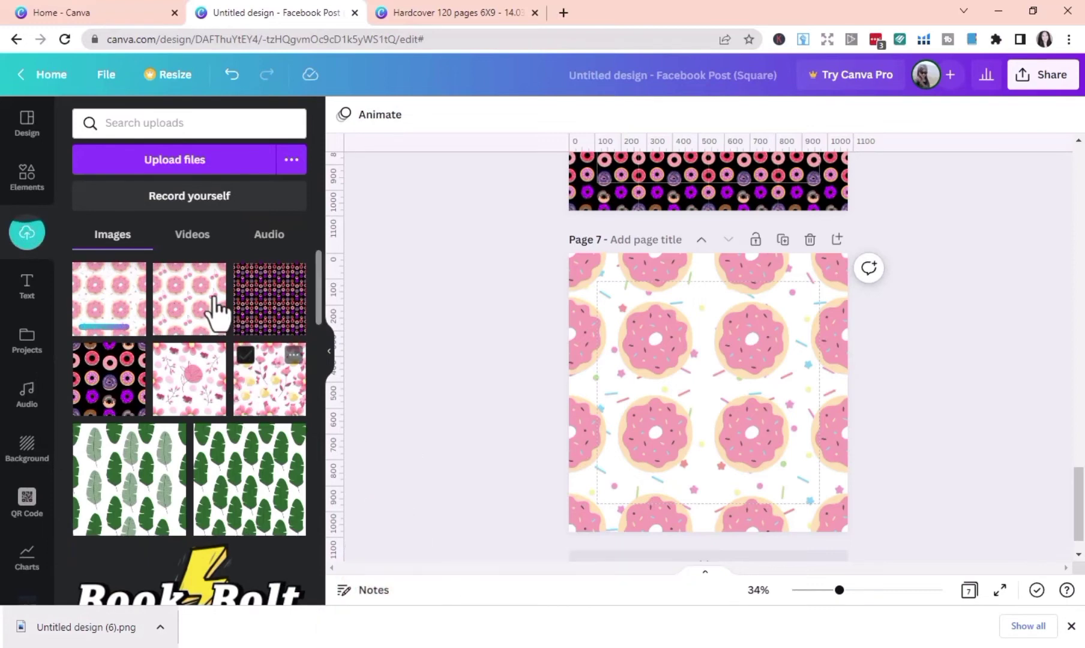
click(214, 276)
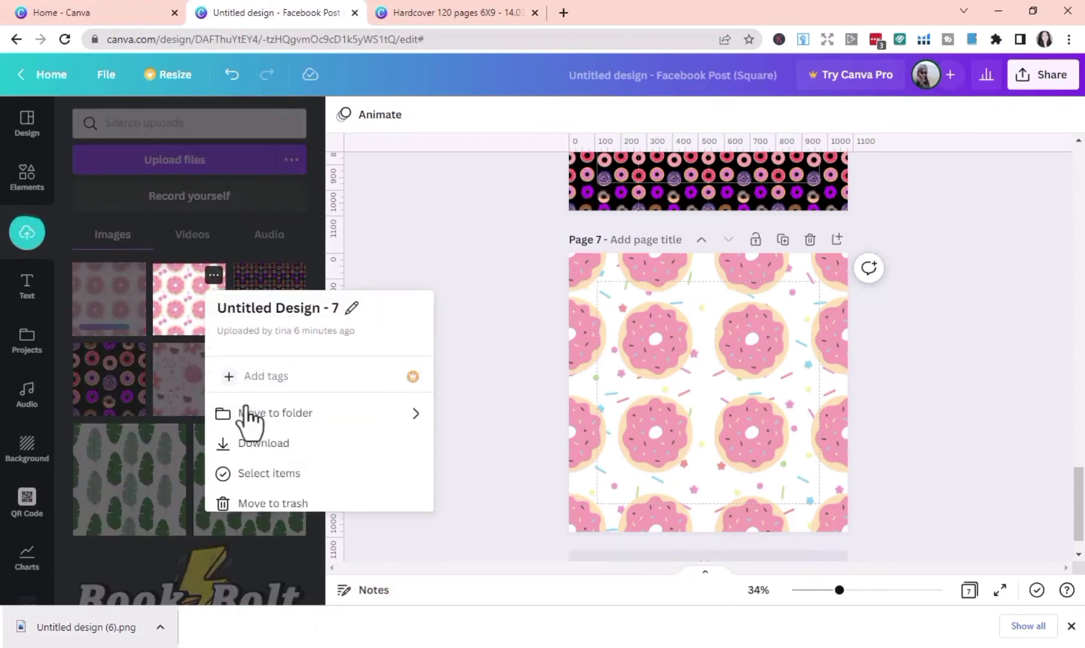
click(293, 515)
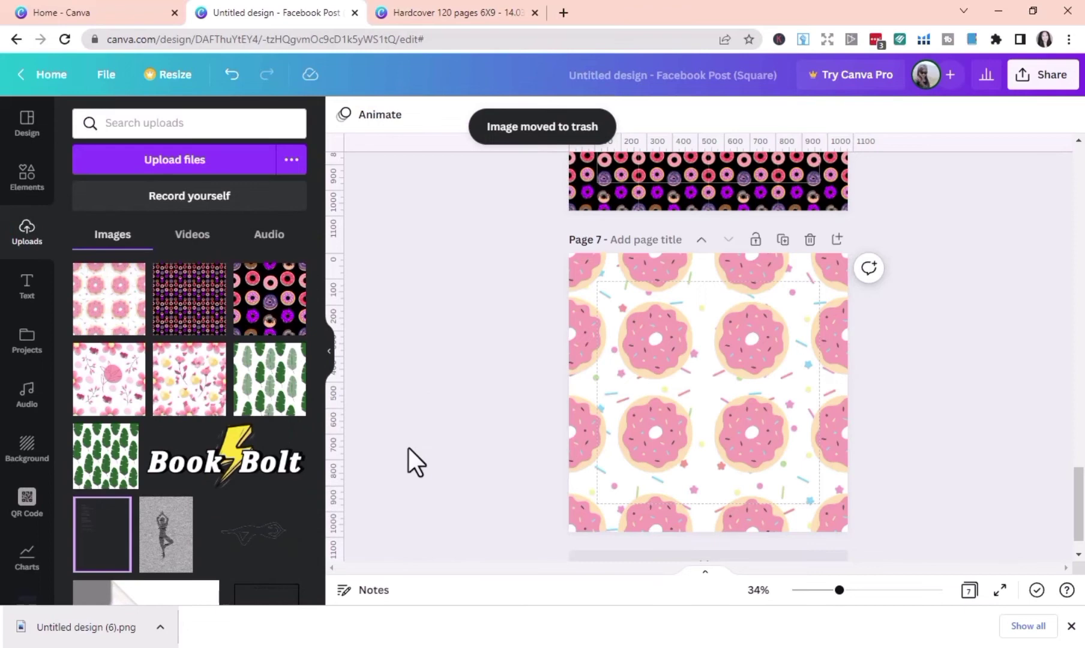
Add a blank page 8 and place a 3×3 grid from Elements' Grids collection on it
scroll(666, 510, down, 2)
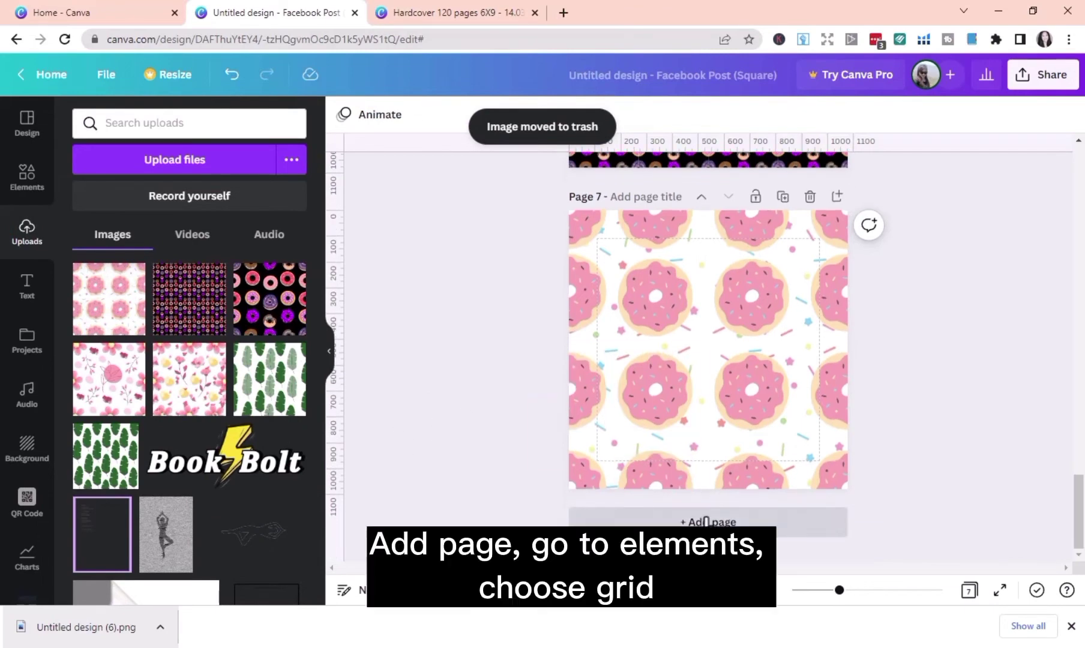
click(702, 525)
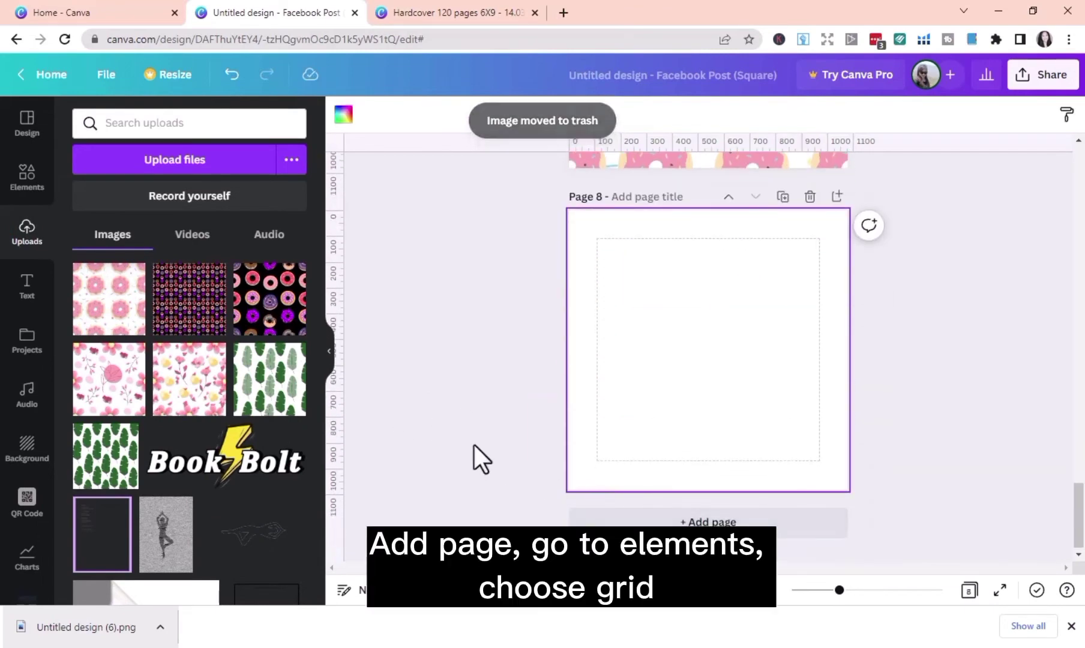
click(27, 177)
click(262, 122)
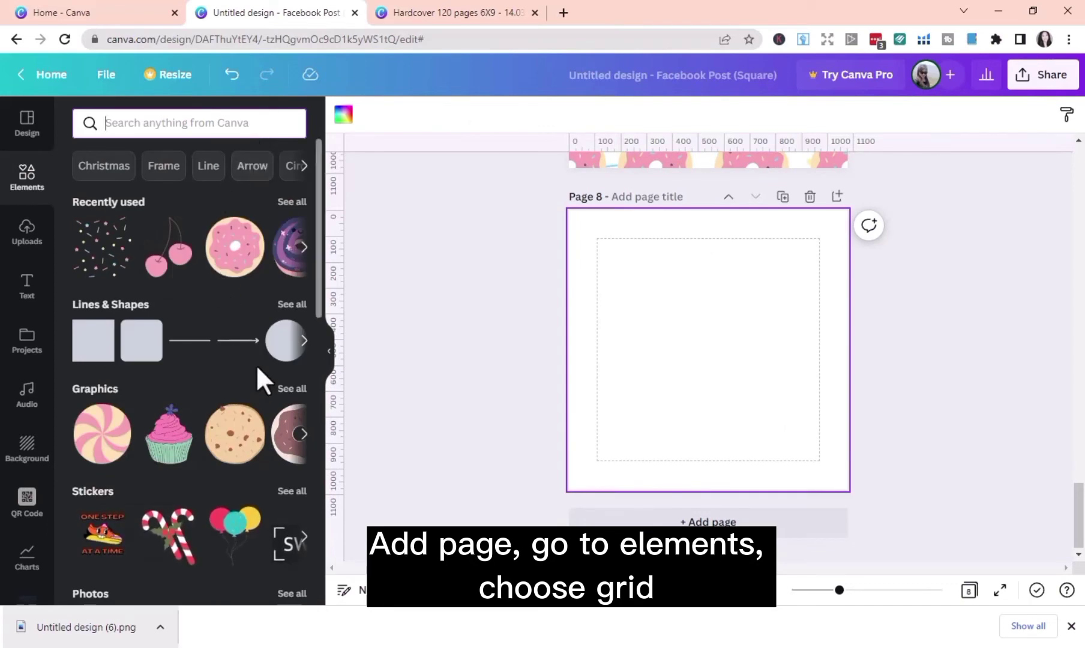
scroll(256, 365, down, 8)
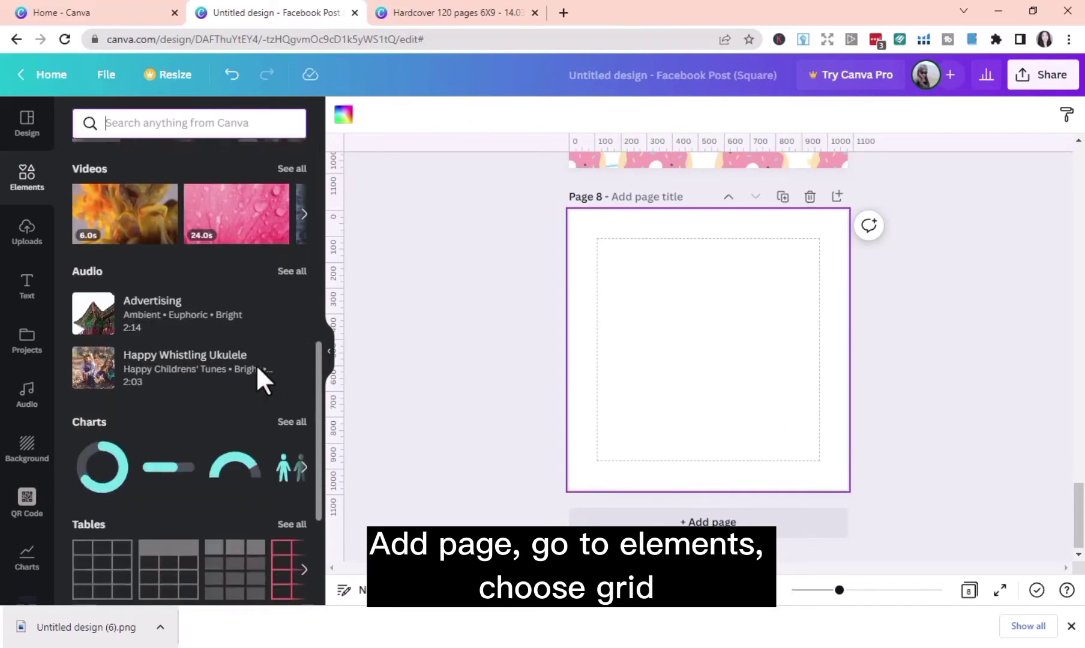
scroll(256, 364, down, 6)
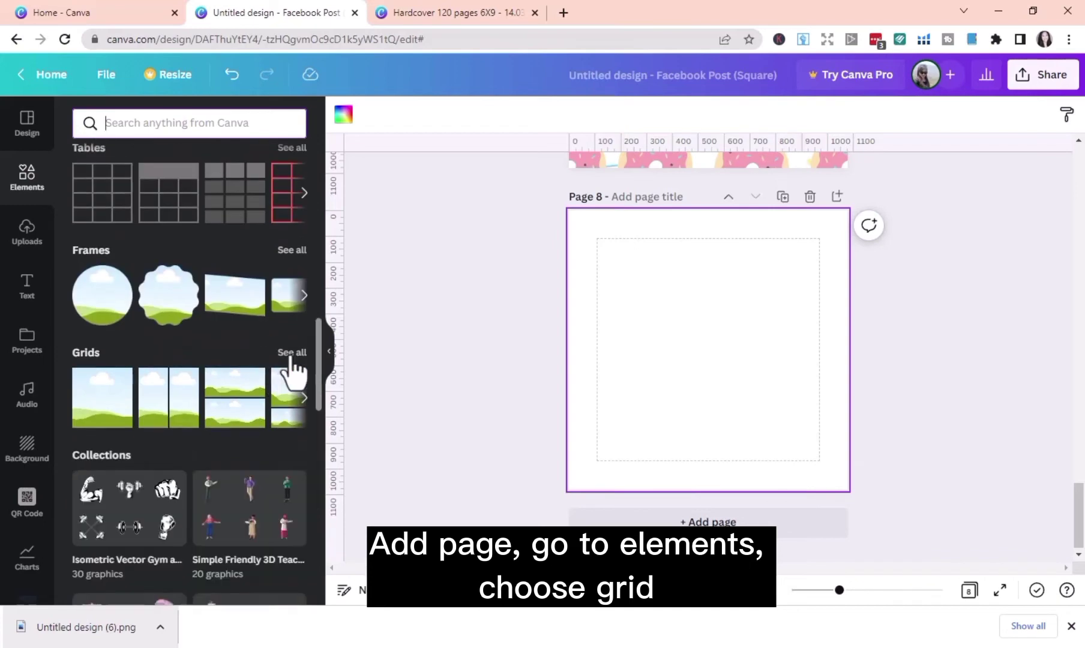
click(290, 355)
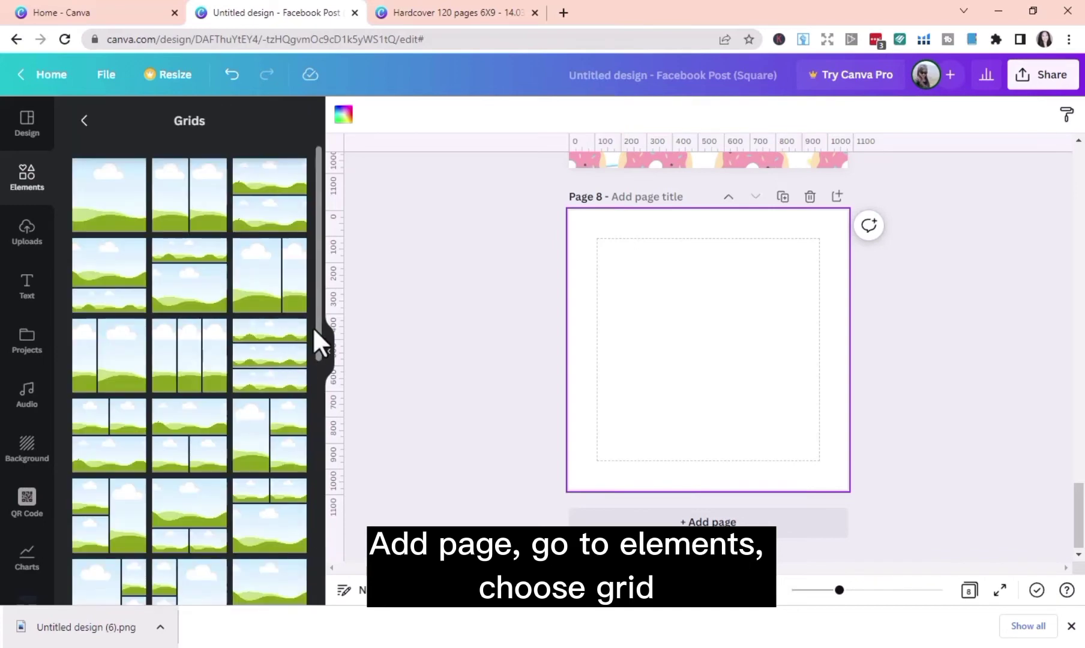
drag(313, 330, 255, 461)
click(119, 430)
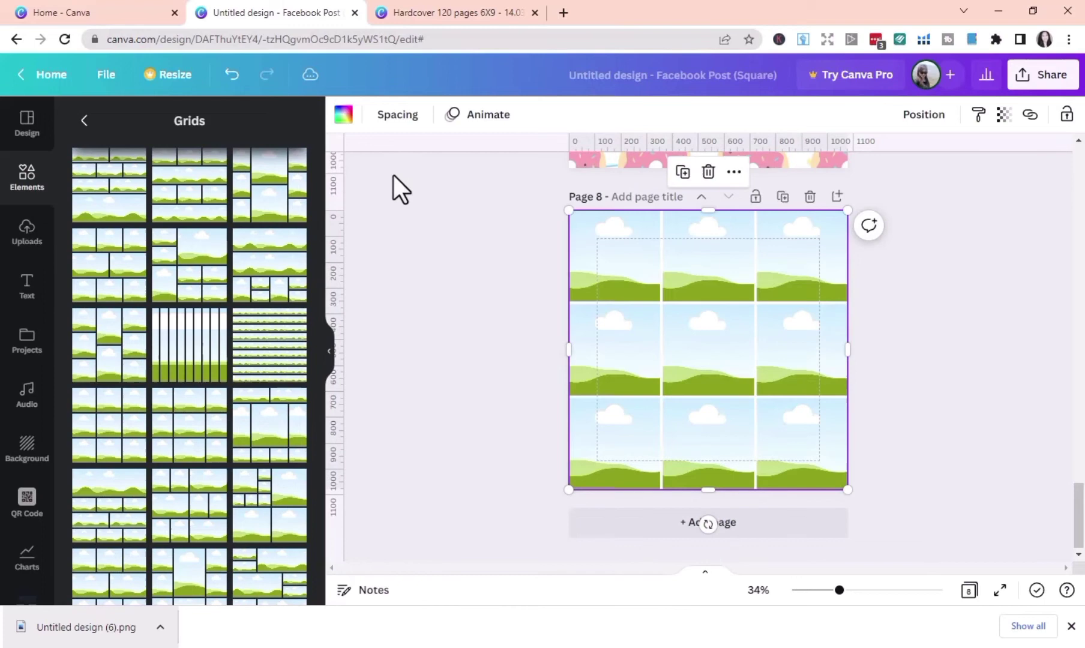
Set the grid's cell spacing to zero and drop the donut pattern into the top-left cell
click(399, 117)
drag(401, 177, 377, 176)
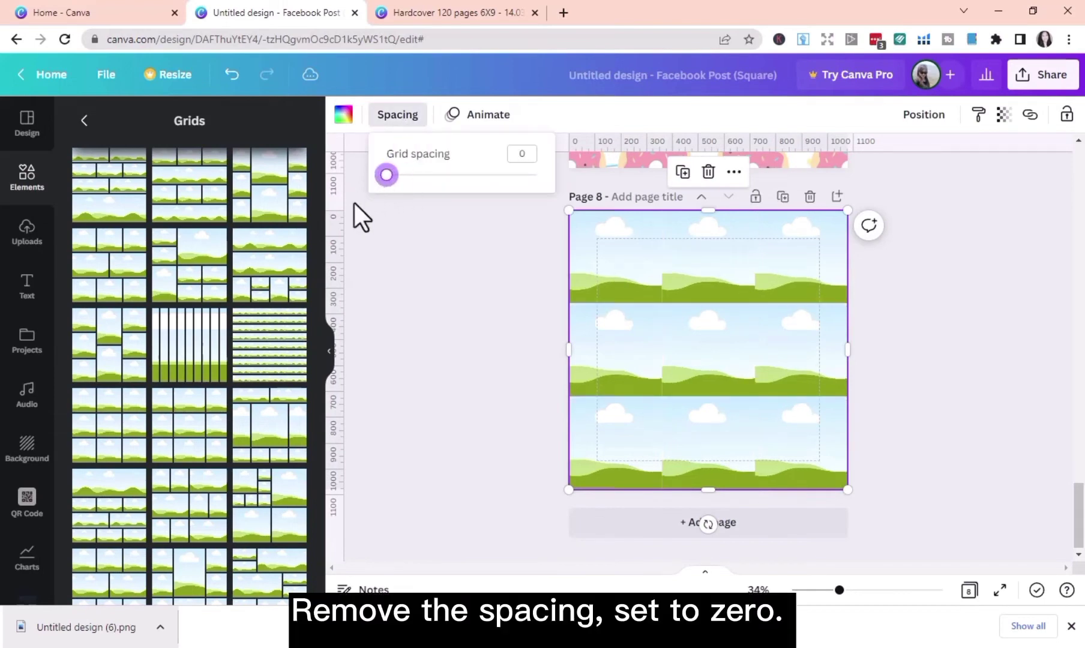
click(26, 237)
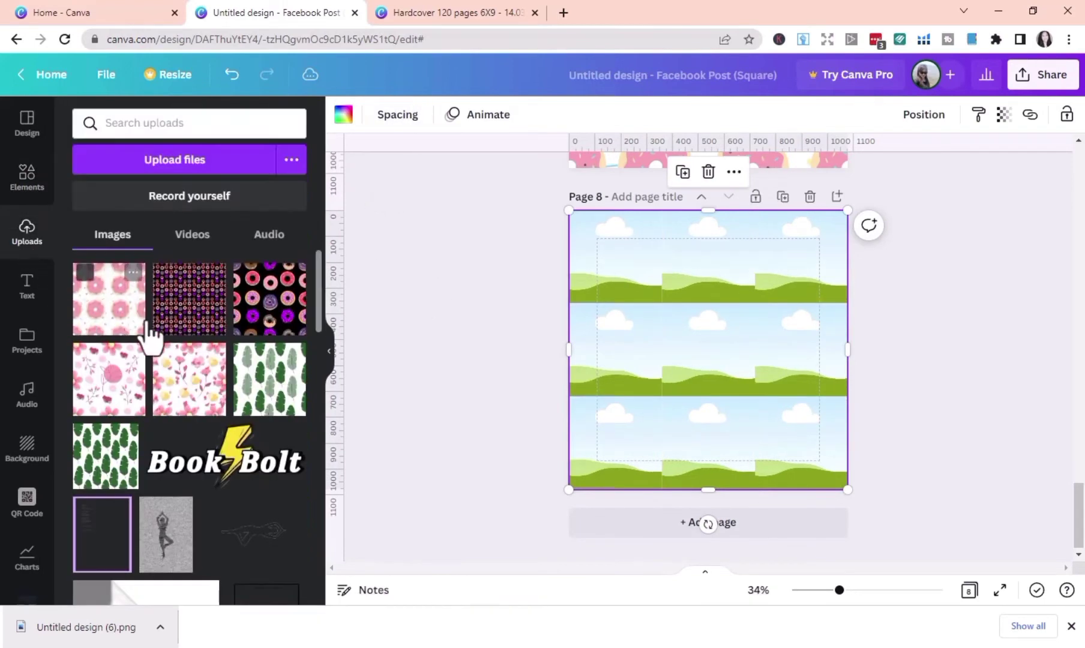
drag(107, 315, 594, 261)
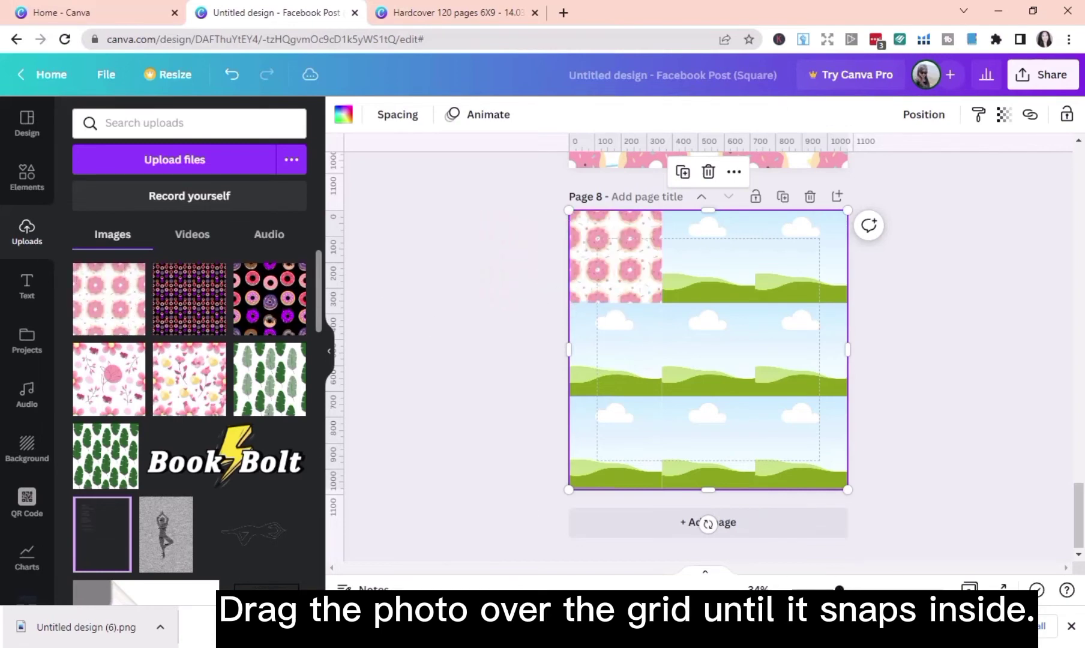
Fill the second and third top-row grid cells with the donut pattern
scroll(708, 524, up, 5)
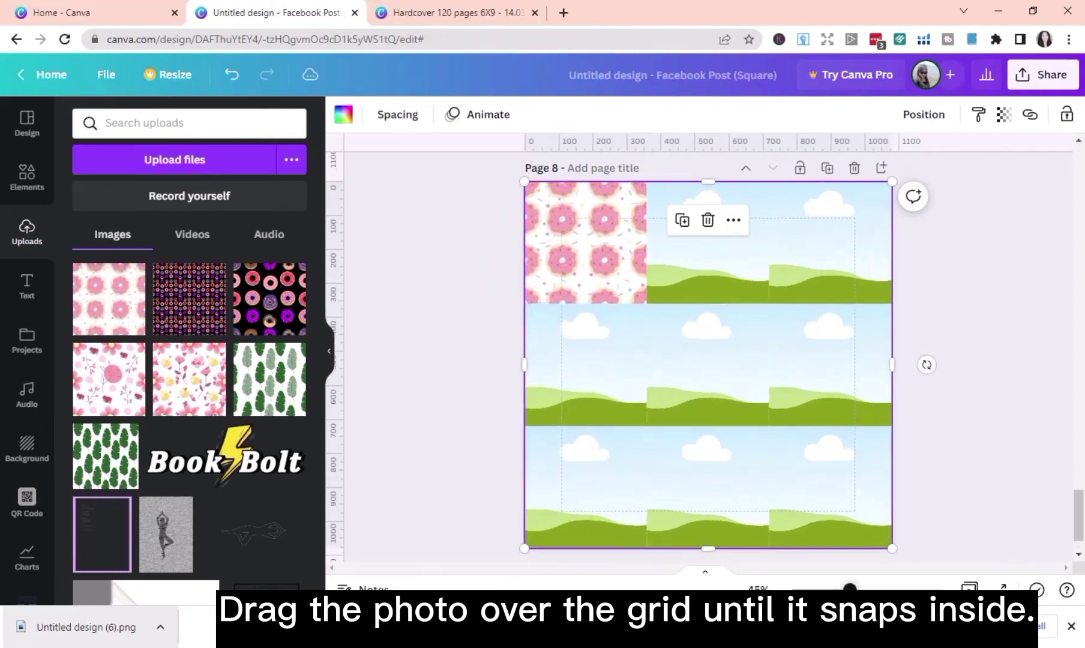
scroll(709, 360, up, 2)
scroll(708, 360, down, 1)
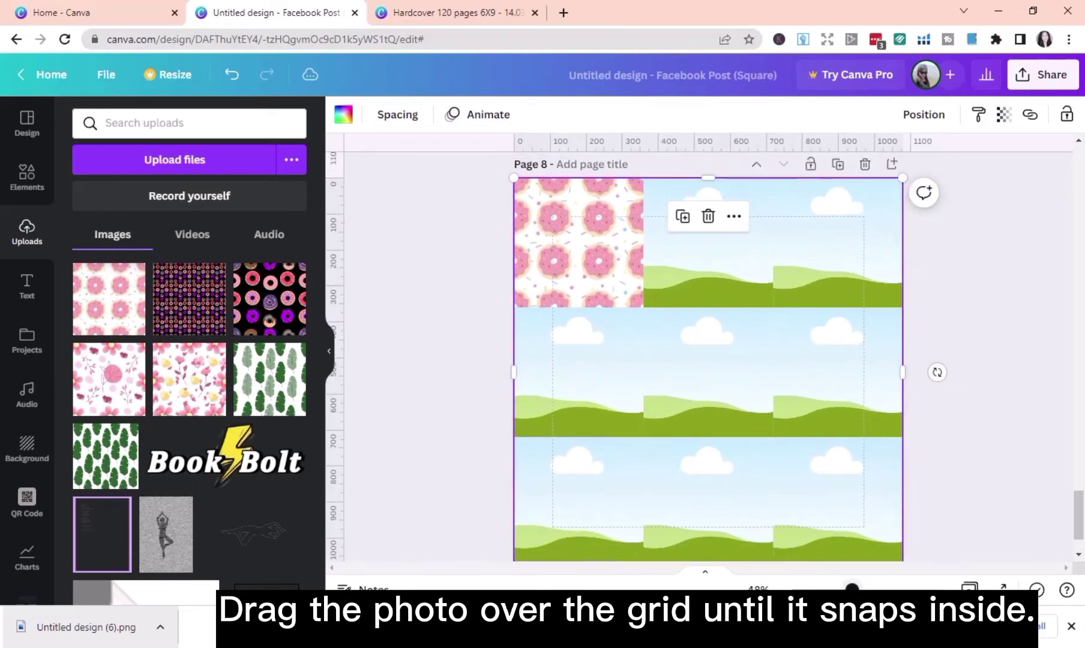
scroll(708, 369, down, 1)
click(974, 501)
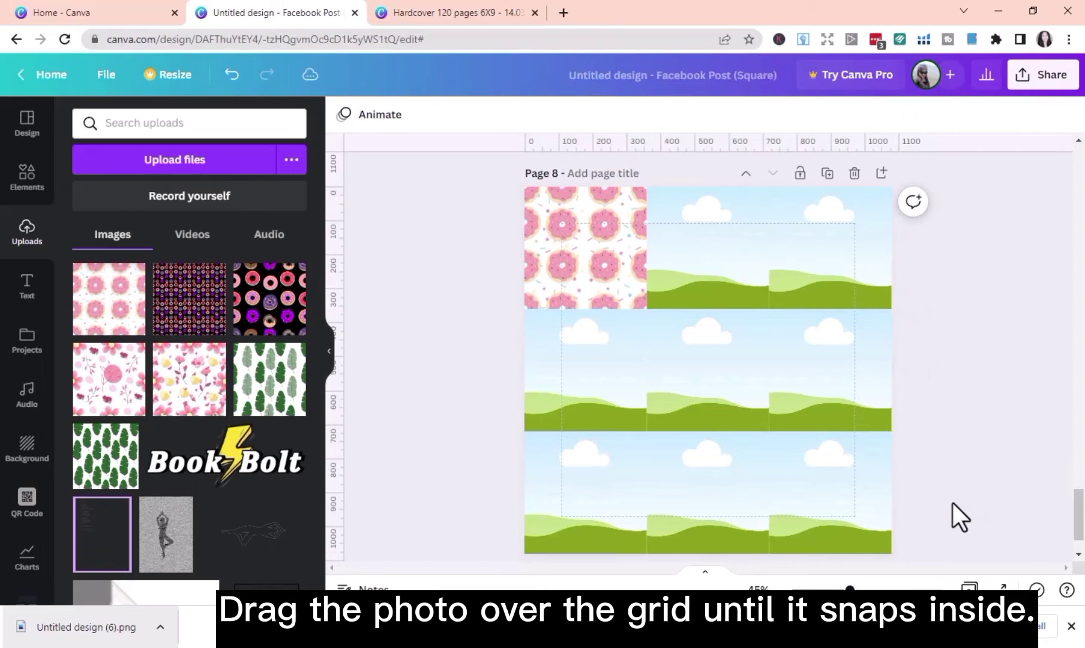
drag(81, 291, 659, 243)
drag(116, 322, 791, 269)
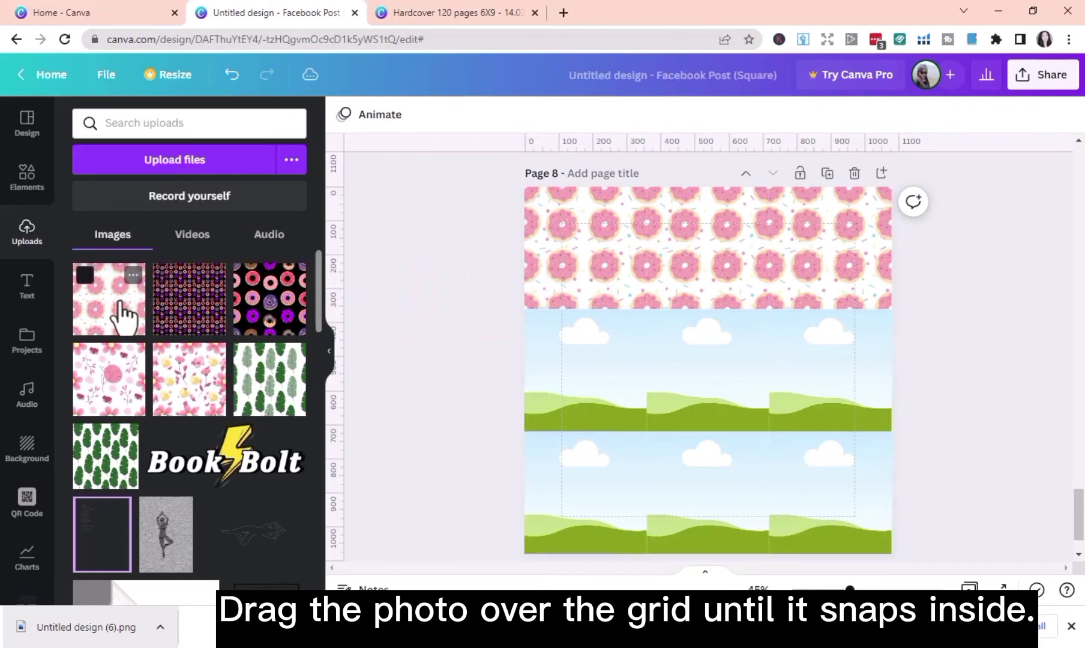
Fill the middle-row cells and the bottom-left cell with the donut pattern
drag(119, 310, 614, 379)
drag(137, 328, 711, 350)
drag(120, 312, 810, 374)
drag(123, 313, 808, 480)
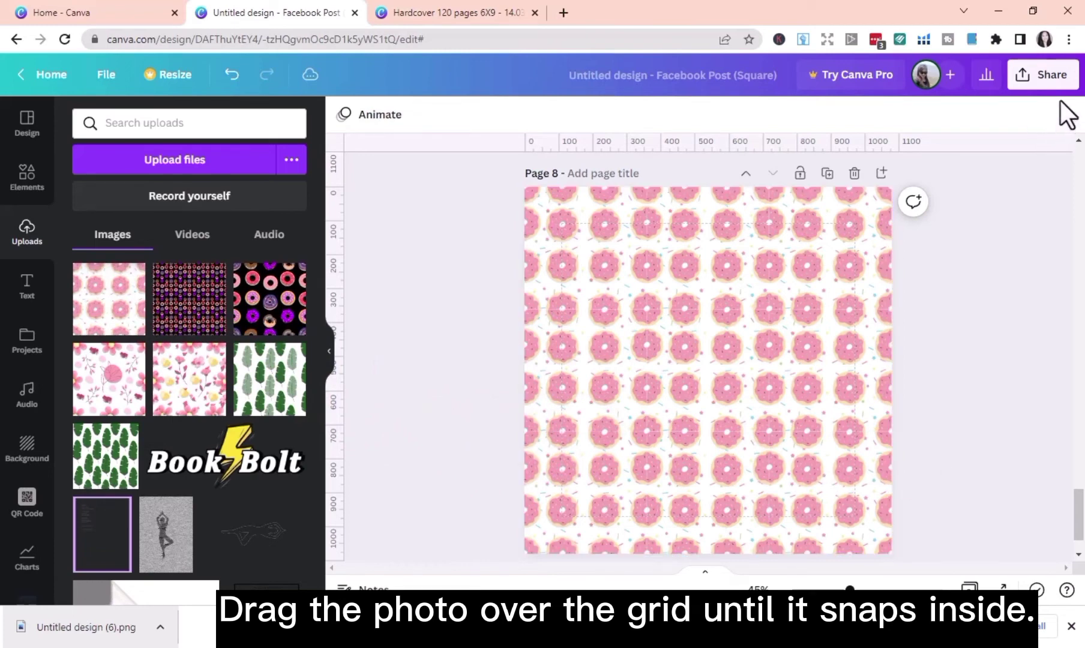
Download only page 8 as a PNG, then upload that Untitled design (7).png into Canva
click(1047, 76)
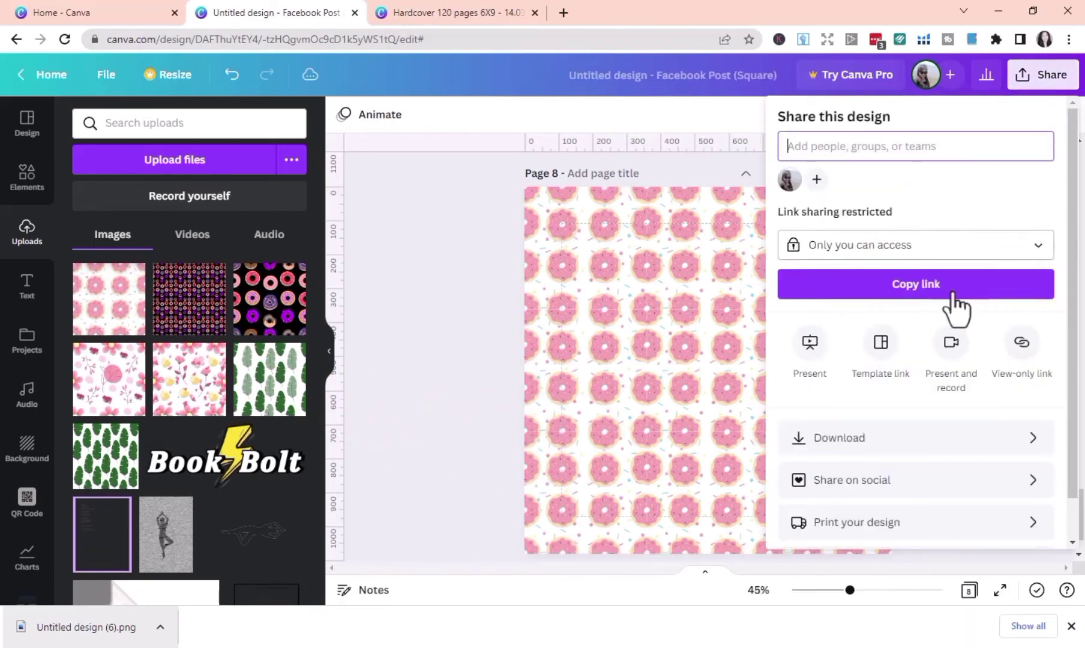
click(1024, 452)
click(963, 365)
key(BackSpace)
key(BackSpace)
key(BackSpace)
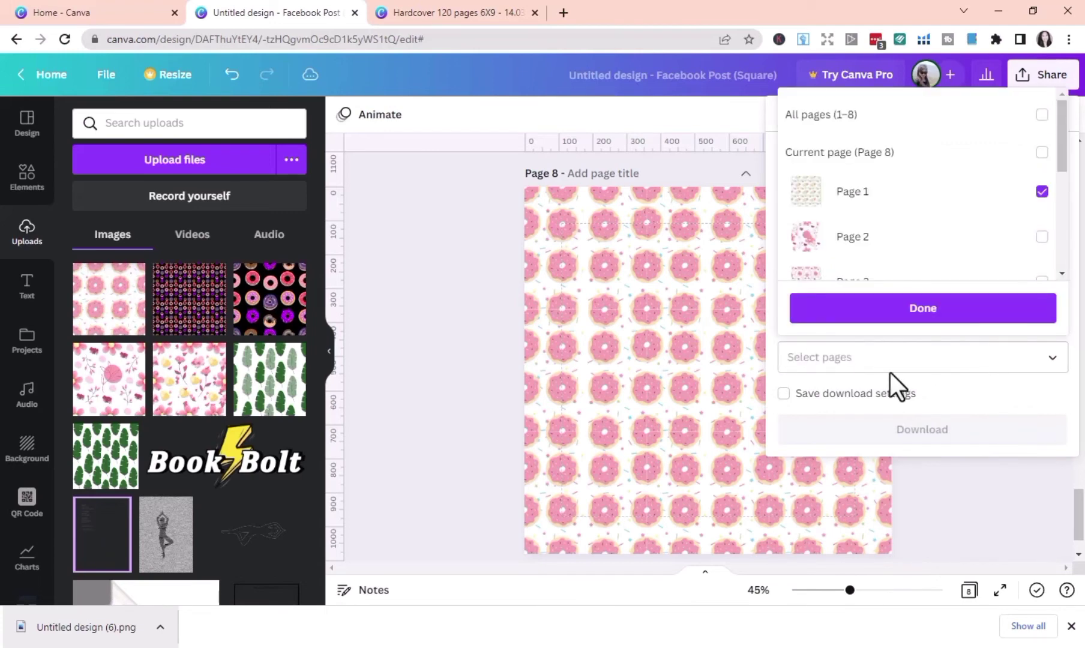
text(8)
click(923, 316)
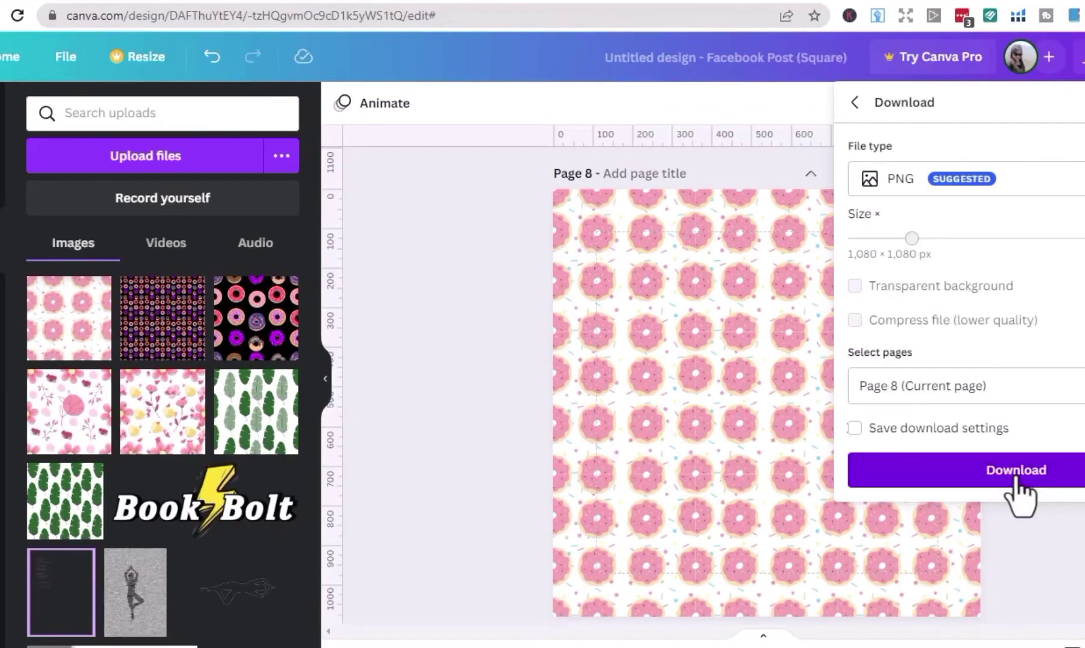
click(923, 430)
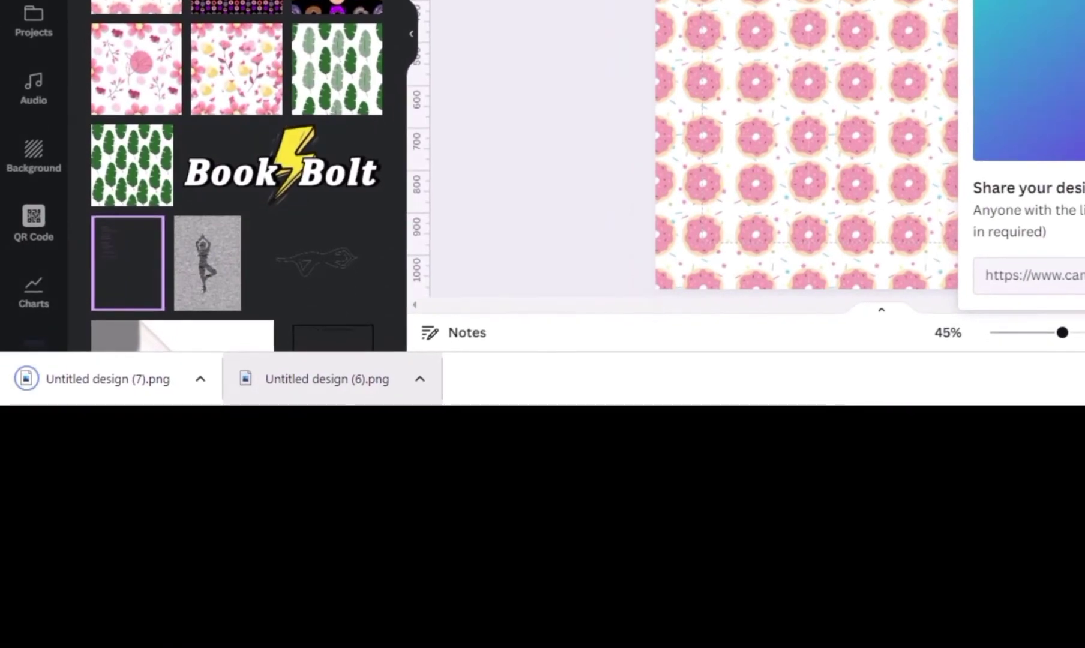
click(523, 118)
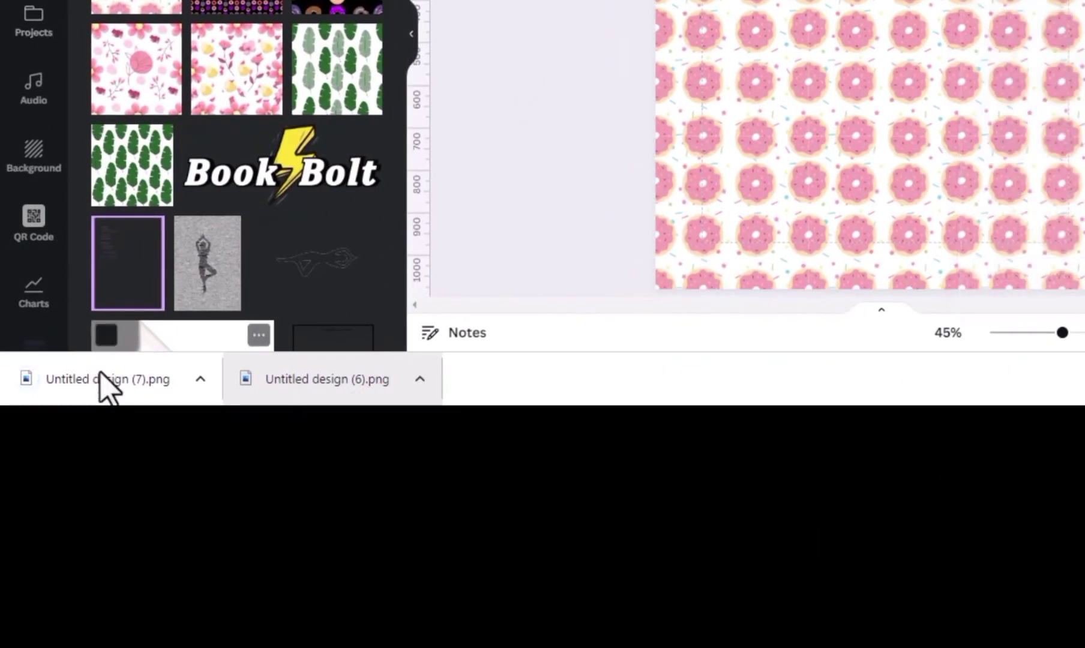
drag(102, 381, 130, 46)
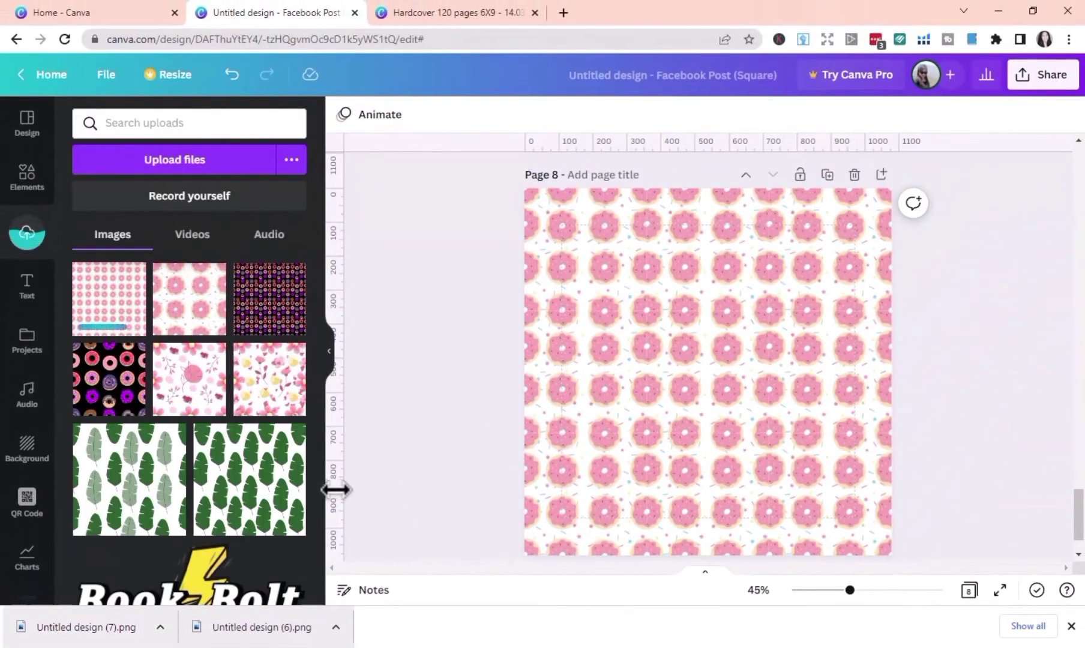
Start a custom-size new design from the File menu, then dismiss the size form
click(103, 78)
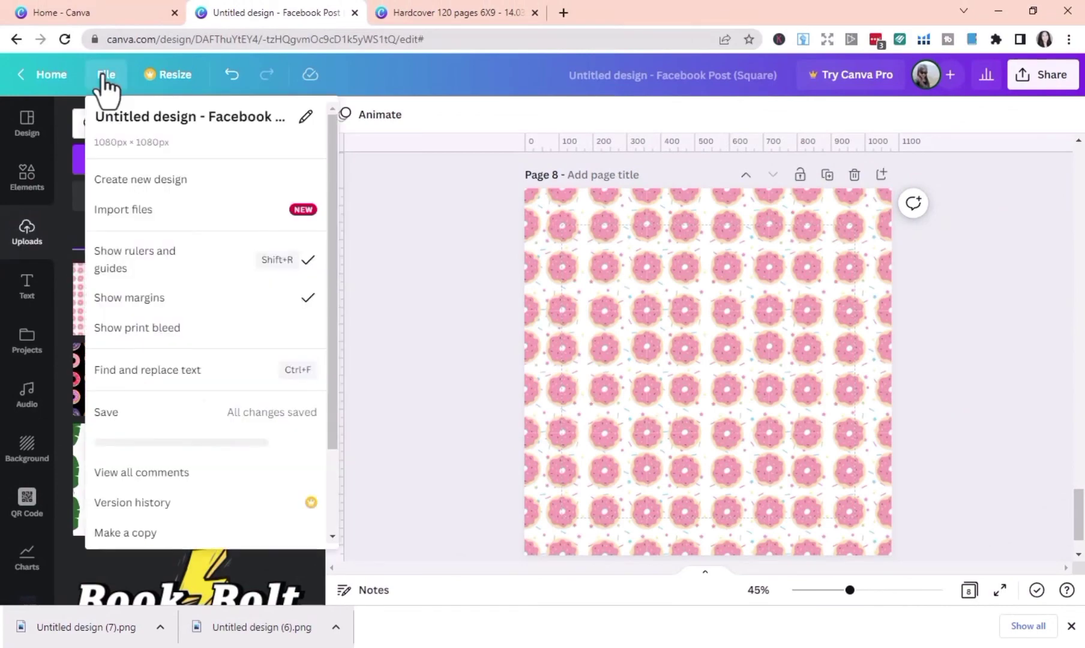
click(120, 180)
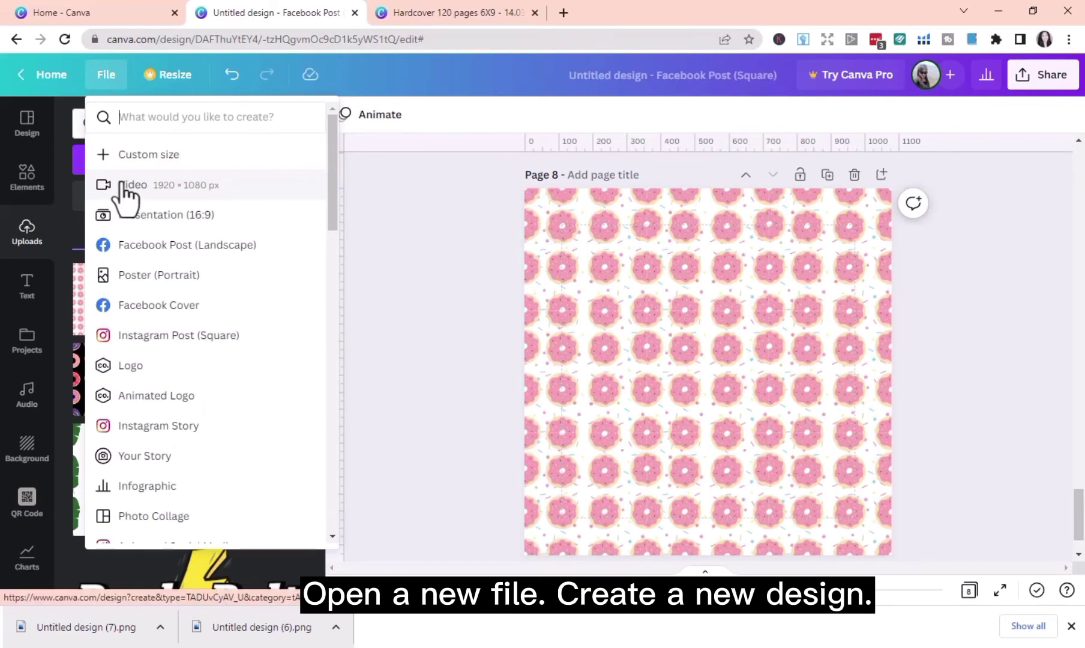
click(138, 155)
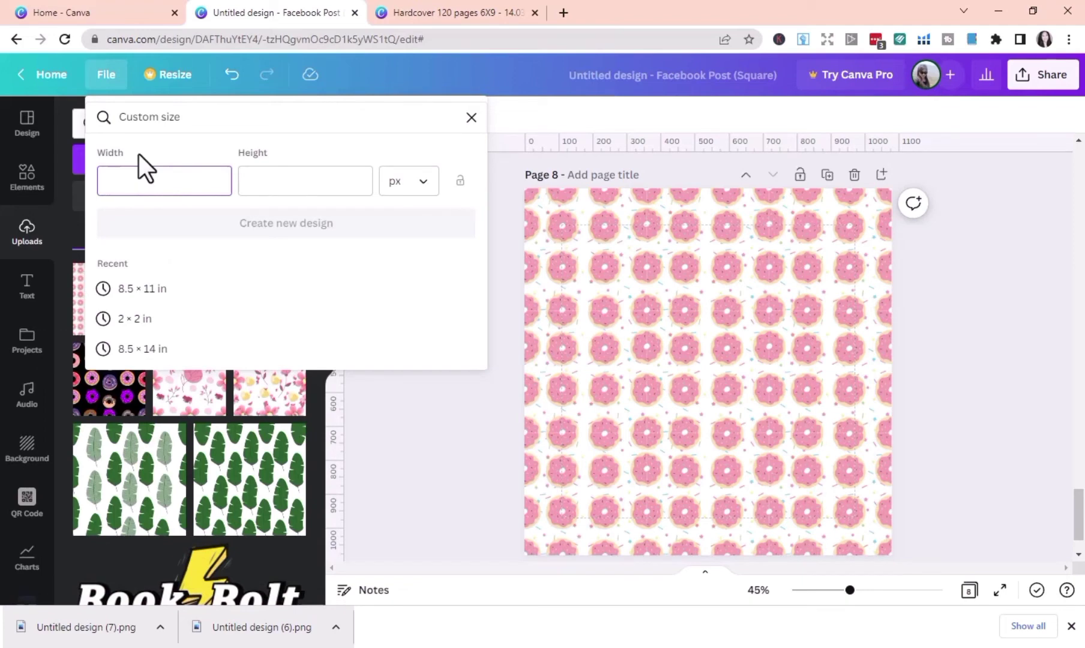
key(Escape)
Switch to the Hardcover 120 pages 6X9 design and zoom in on Page 3
click(453, 13)
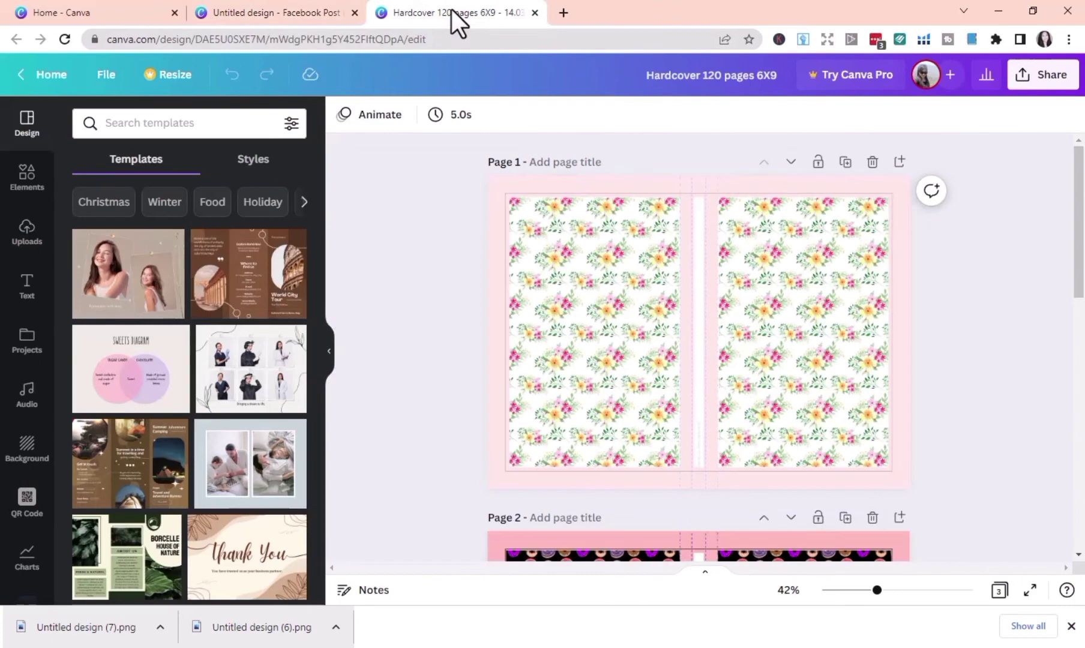
scroll(610, 363, down, 10)
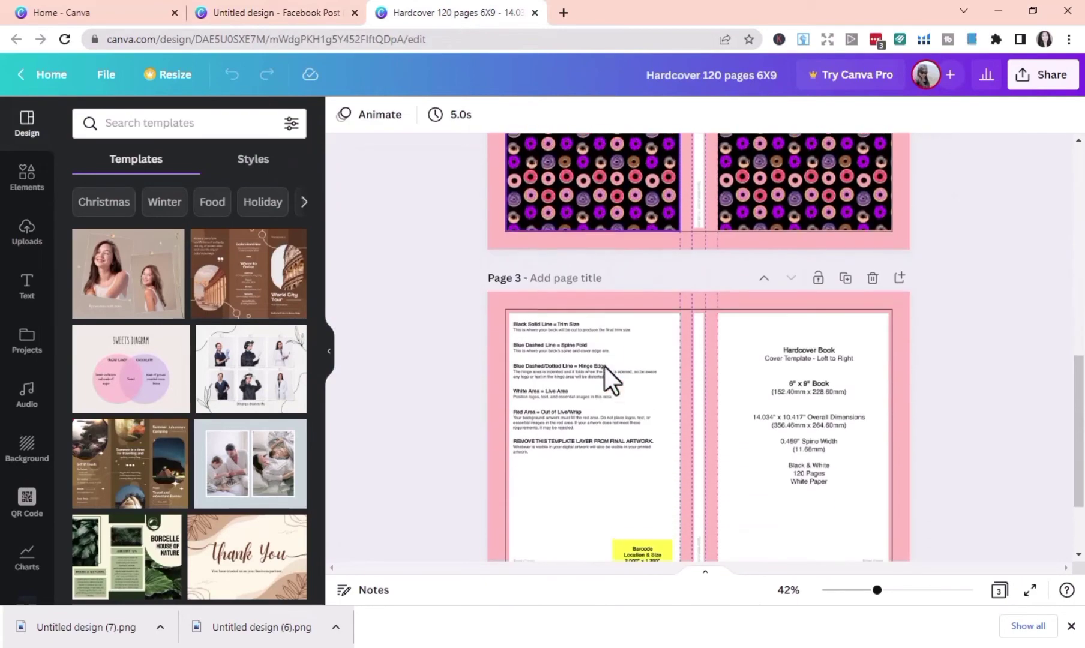
scroll(604, 367, down, 2)
scroll(603, 368, up, 1)
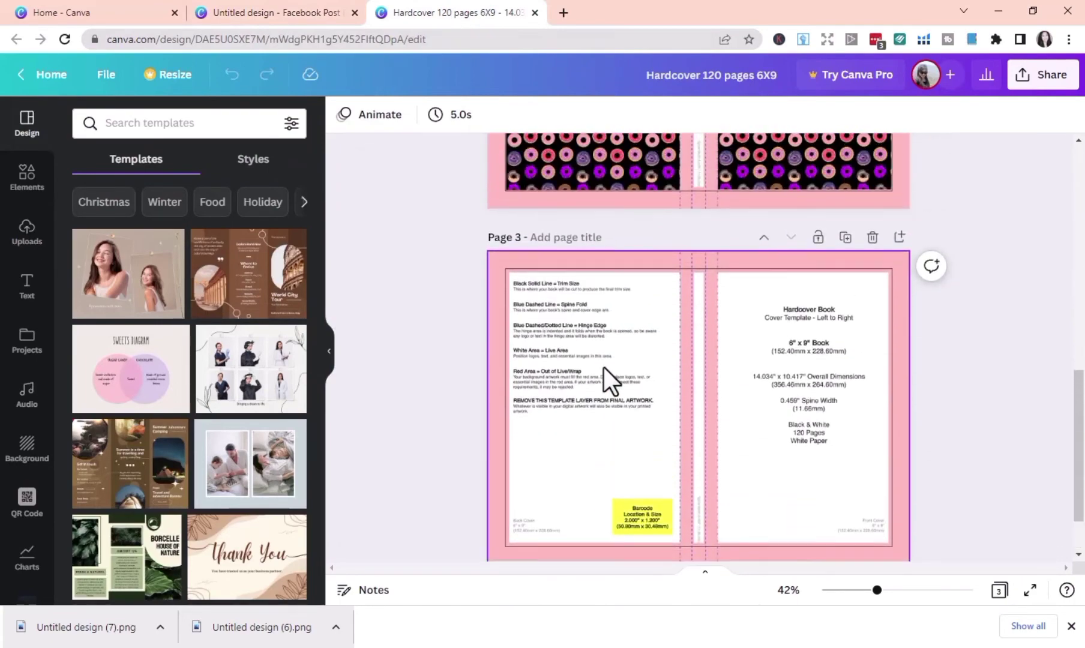
scroll(603, 367, down, 1)
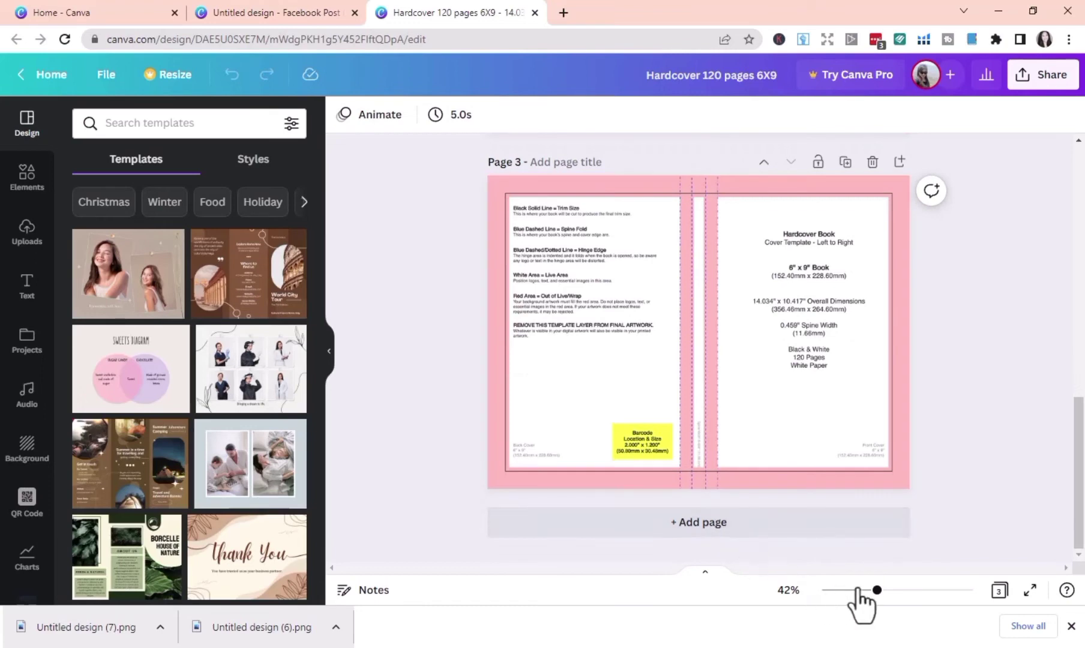
drag(858, 590, 885, 591)
Place the tiled donut image on the back cover and narrow it to the panel width
click(25, 234)
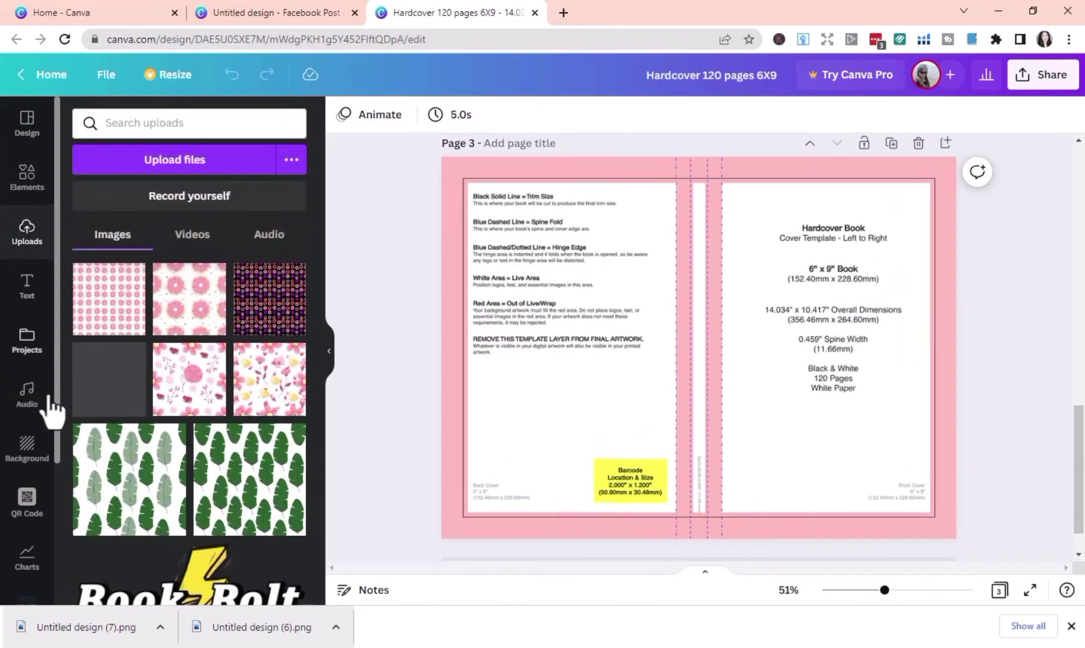
scroll(975, 304, down, 1)
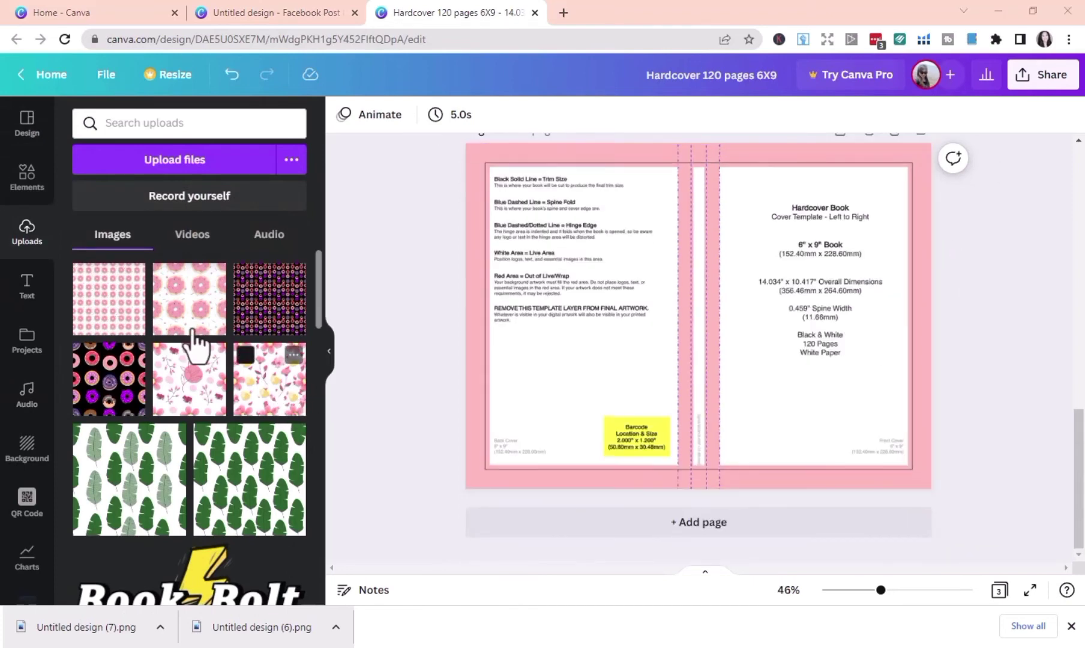
drag(114, 315, 530, 204)
drag(714, 280, 676, 276)
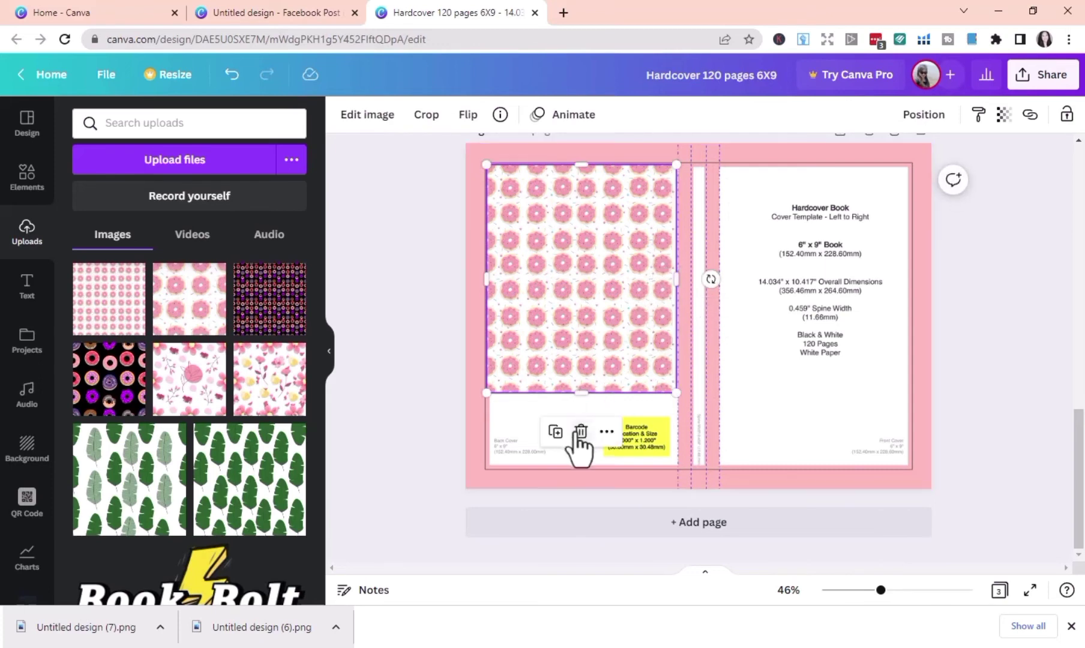
Duplicate the donut image and fit the copy into the bottom gap of the back cover
click(555, 432)
drag(588, 371, 590, 535)
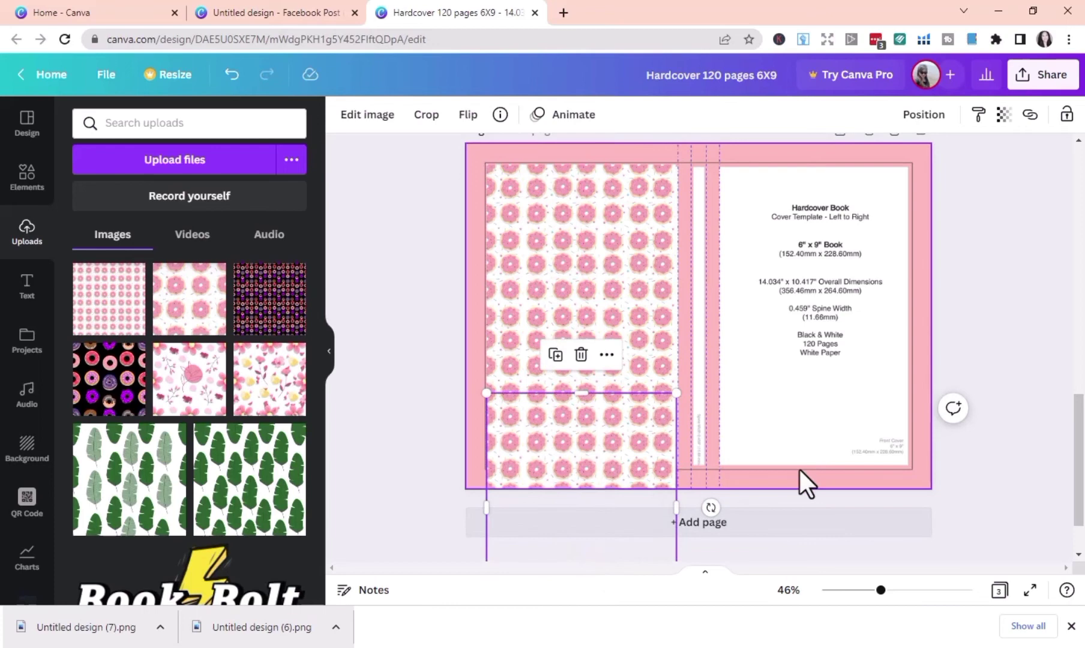
scroll(799, 470, down, 1)
drag(582, 549, 585, 455)
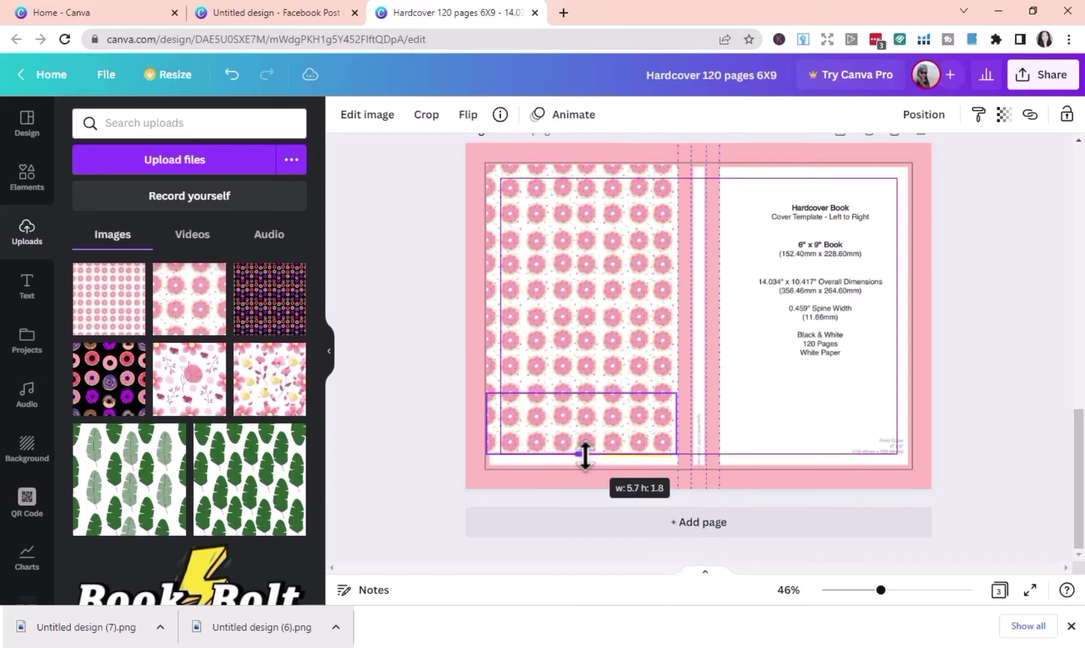
drag(585, 456, 585, 468)
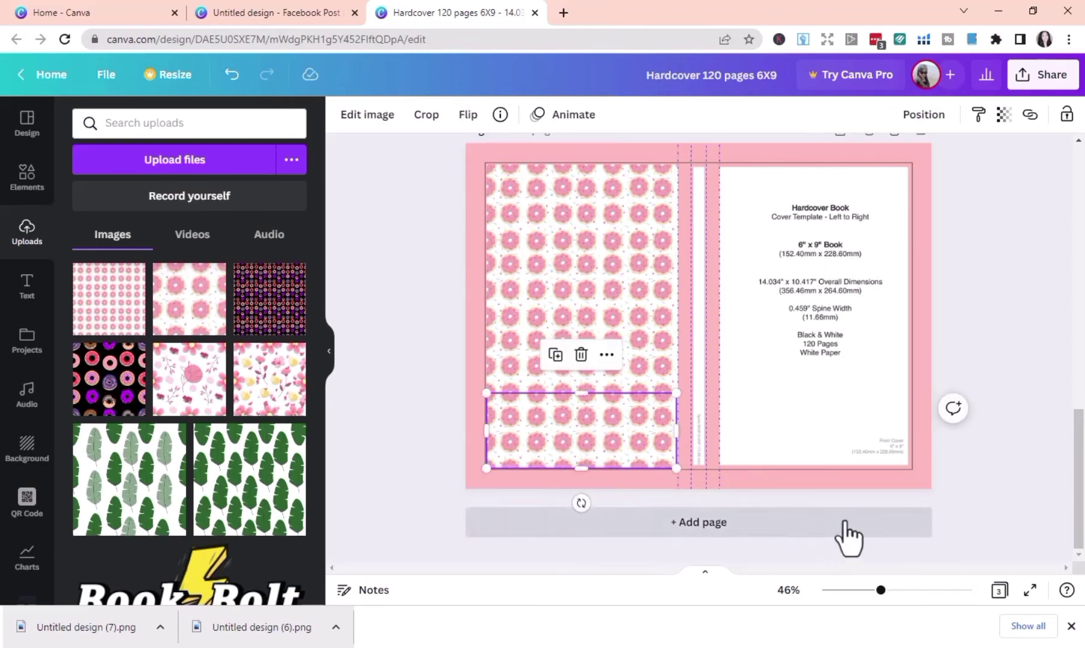
click(1002, 510)
Group both back-cover donut images and place a duplicate of the group on the front cover
drag(666, 484, 514, 190)
key(ctrl+g)
click(661, 504)
click(554, 243)
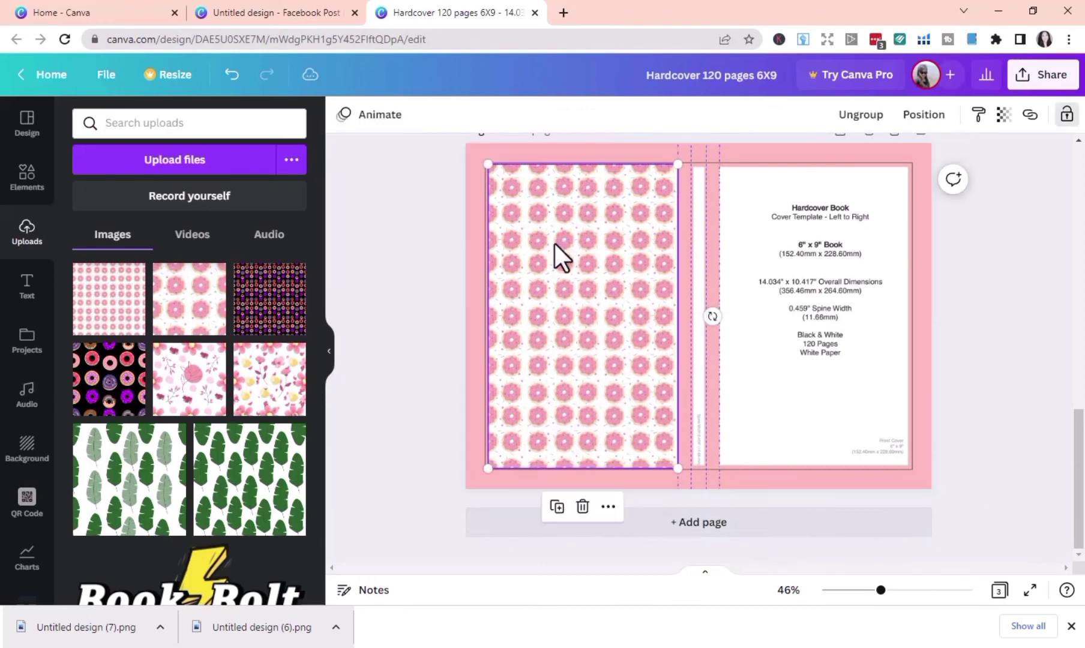
click(557, 506)
drag(582, 448, 782, 381)
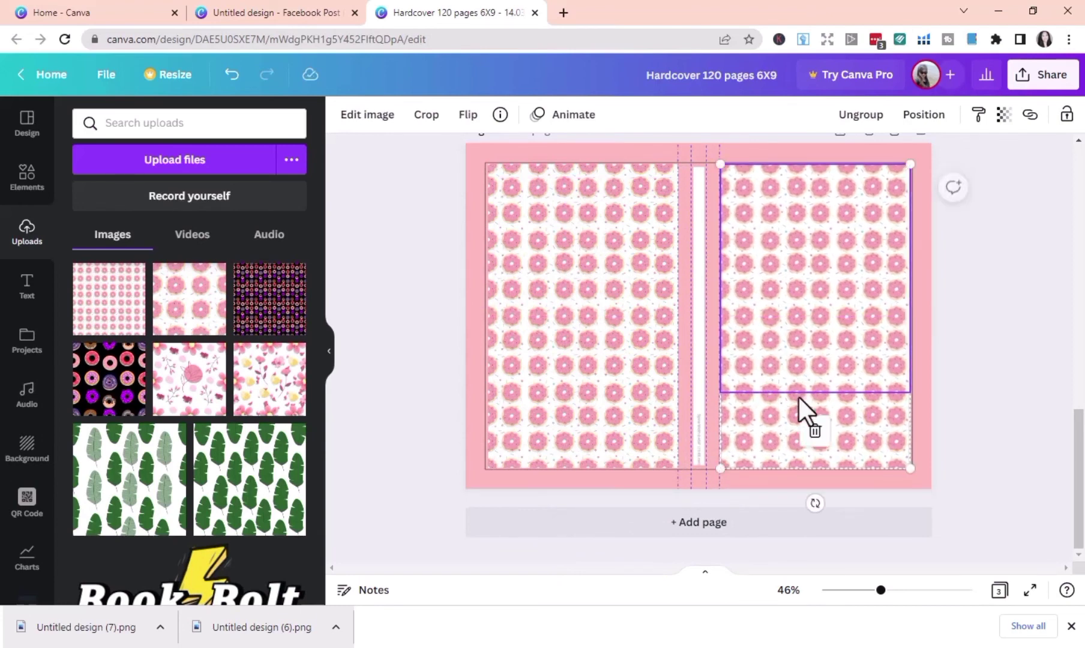
click(960, 457)
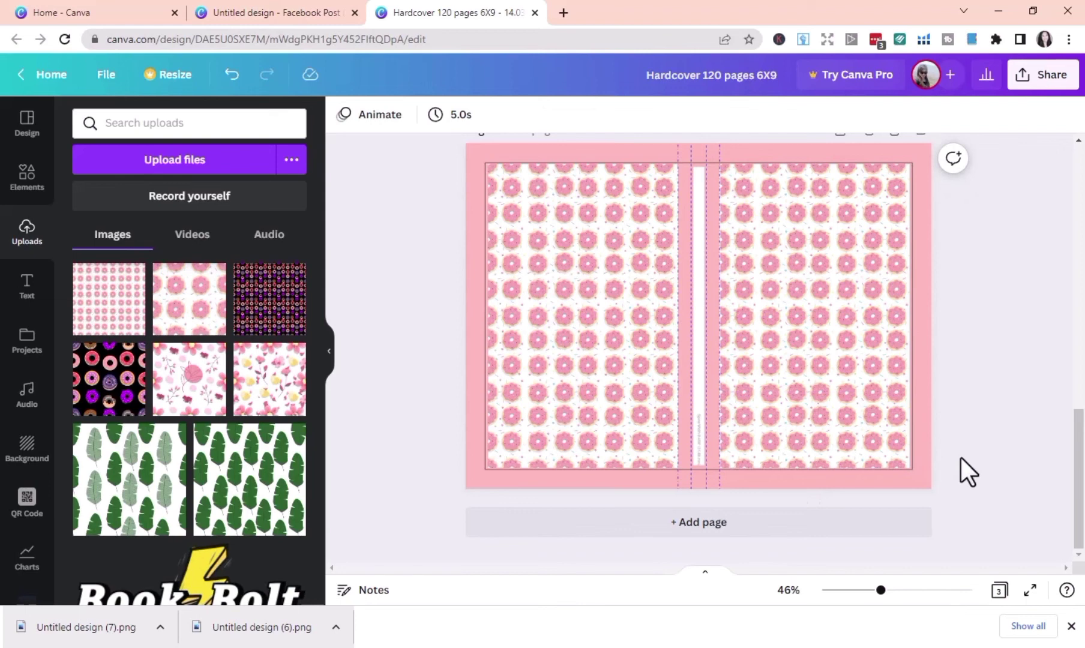